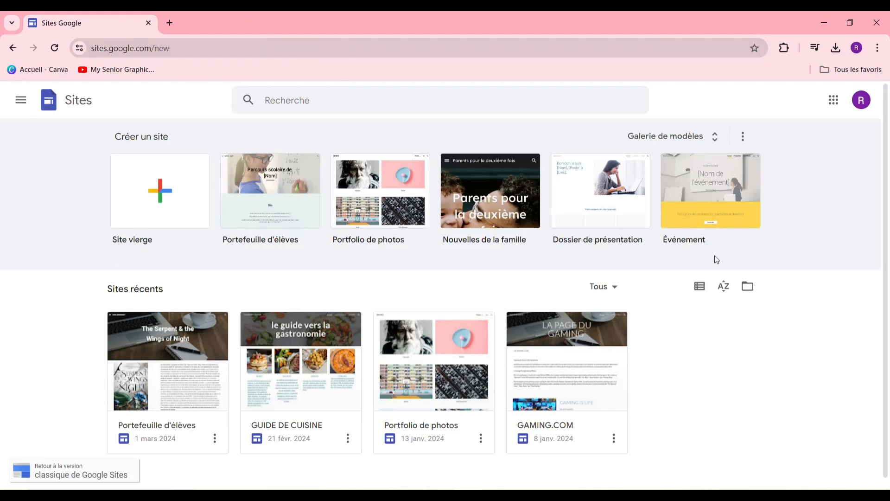
Create a new site from the blank Site vierge option
{"action": "scroll", "coordinate": [495, 260], "scroll_direction": "down", "scroll_amount": 1}
{"action": "scroll", "coordinate": [495, 260], "scroll_direction": "up", "scroll_amount": 1}
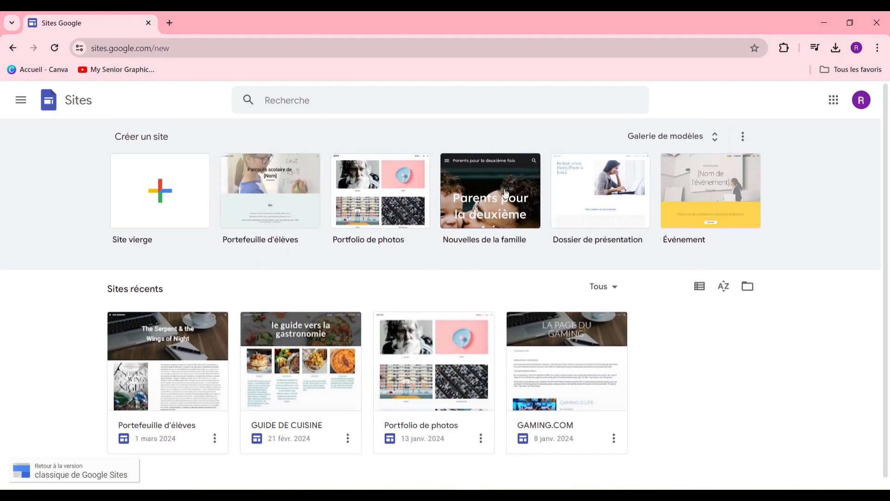
{"action": "scroll", "coordinate": [502, 242], "scroll_direction": "down", "scroll_amount": 1}
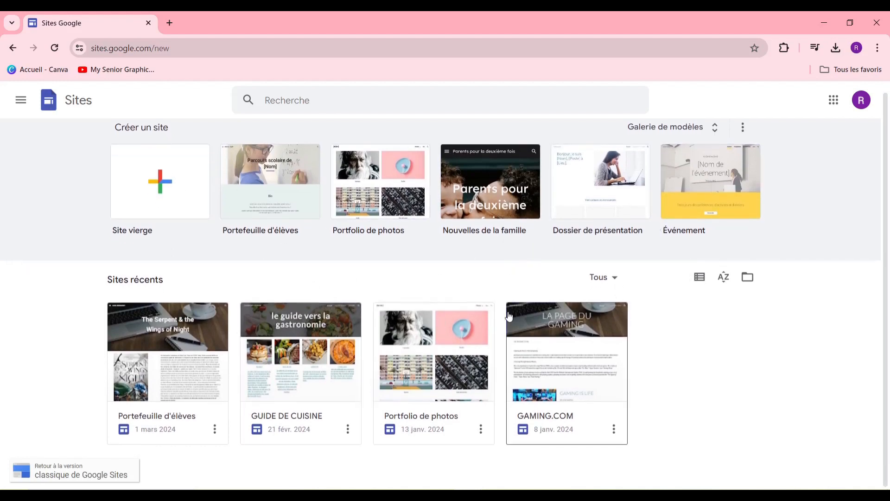
{"action": "scroll", "coordinate": [509, 316], "scroll_direction": "up", "scroll_amount": 1}
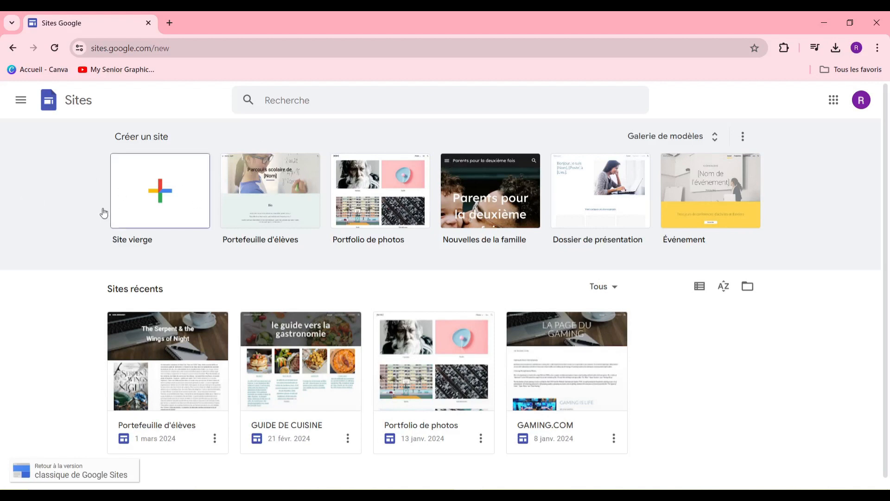
{"action": "left_click", "coordinate": [161, 194]}
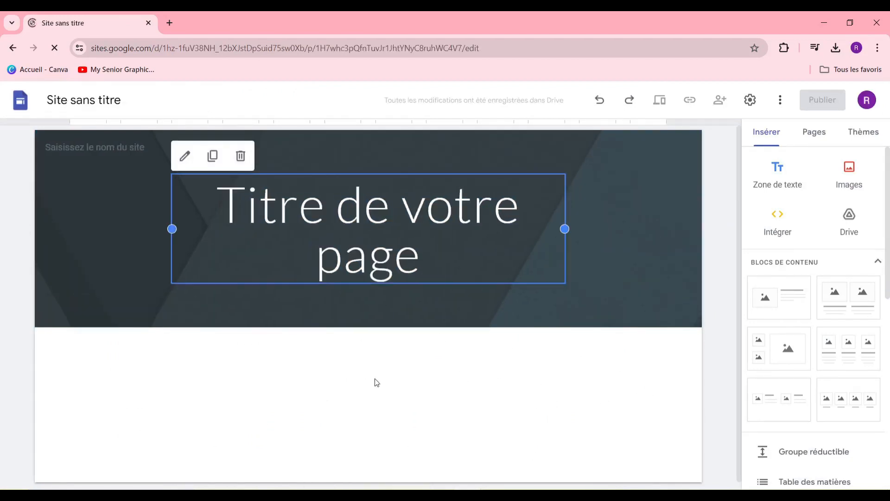
Replace the placeholder page title in the header with RNDSTORE in capitals
{"action": "left_click", "coordinate": [401, 227]}
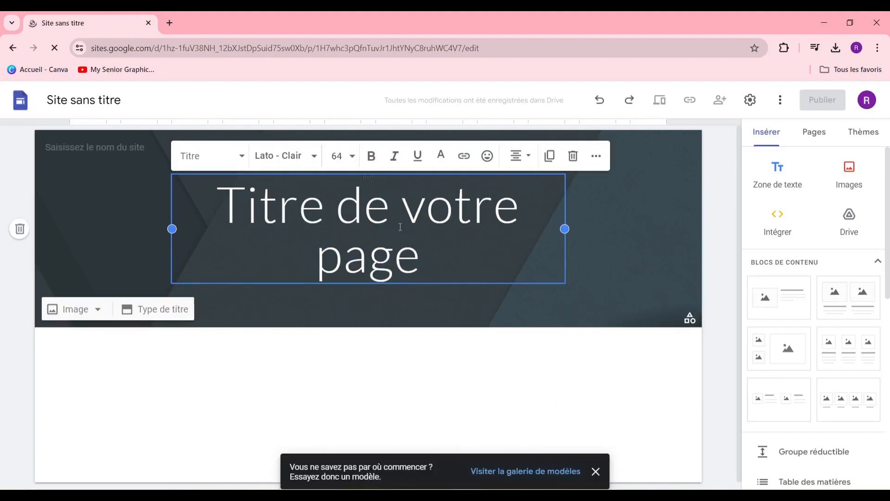
{"action": "double_click", "coordinate": [402, 230]}
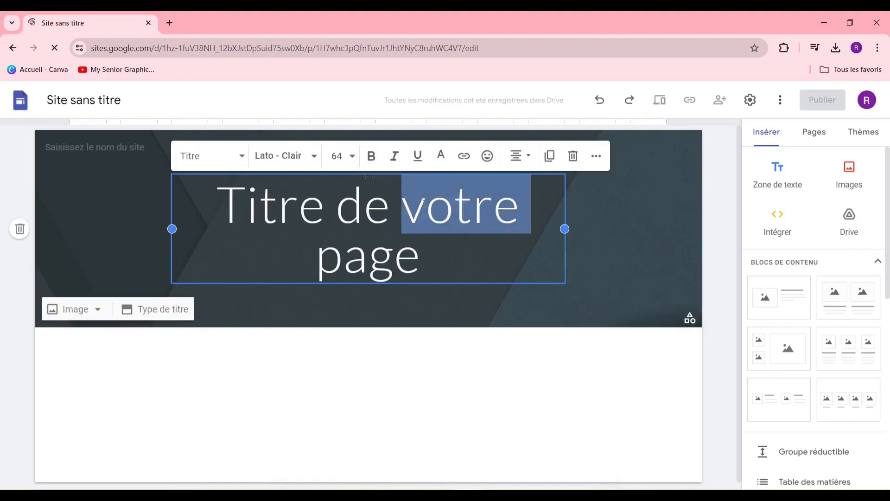
{"action": "left_click", "coordinate": [401, 229]}
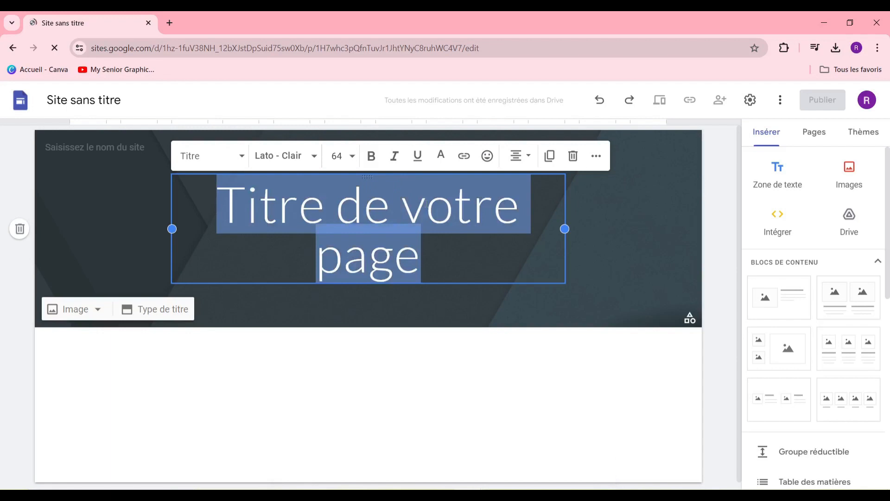
{"action": "key", "text": "BackSpace"}
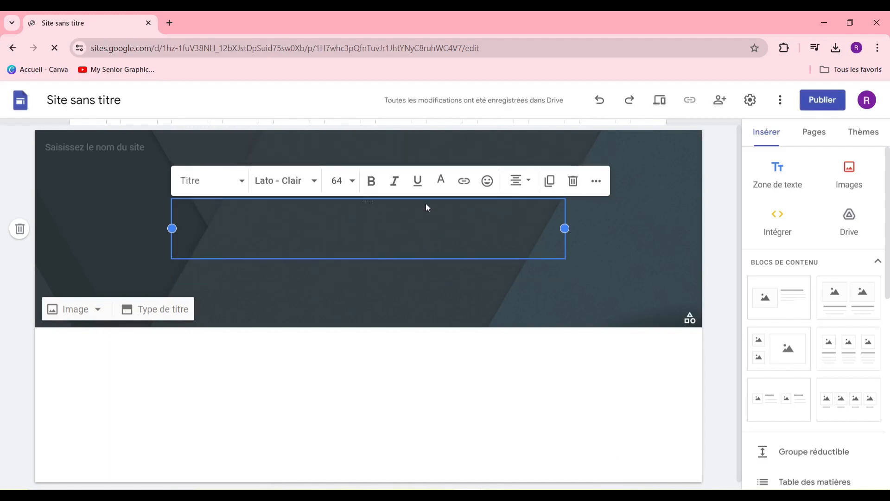
{"action": "type", "text": "rndsto"}
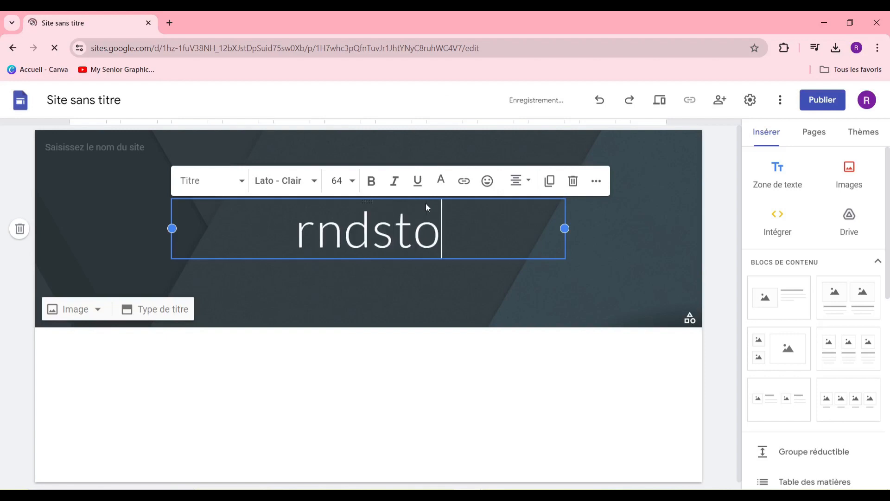
{"action": "type", "text": "re"}
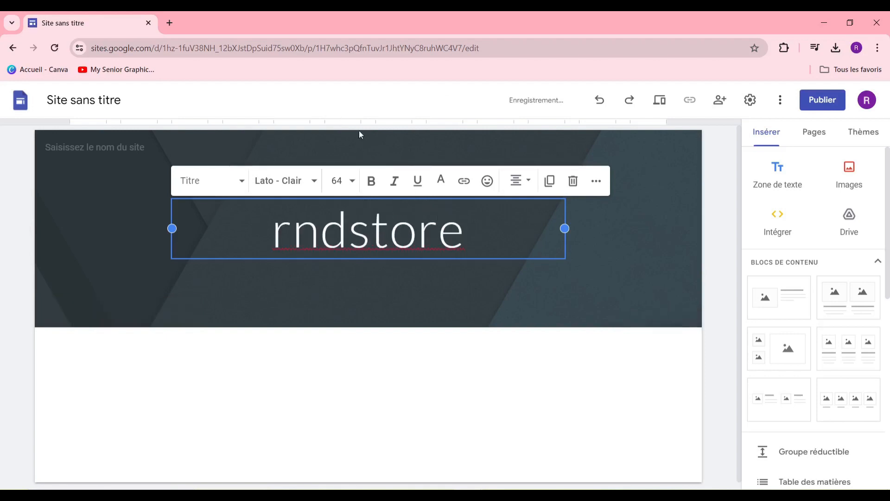
{"action": "key", "text": "ctrl+a"}
{"action": "key", "text": "BackSpace"}
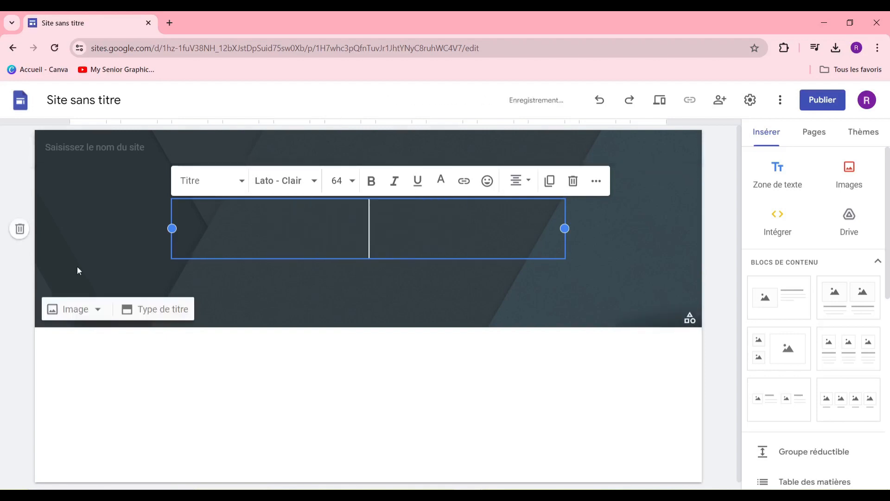
{"action": "type", "text": "RNDSTORE"}
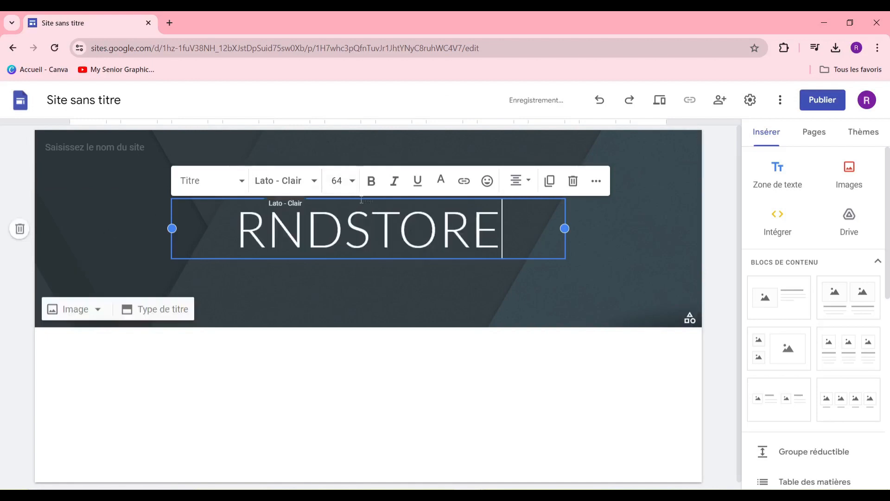
Try the Sous-titre text style on the page title and switch it back to Titre
{"action": "left_click_drag", "start_coordinate": [494, 229], "coordinate": [195, 214]}
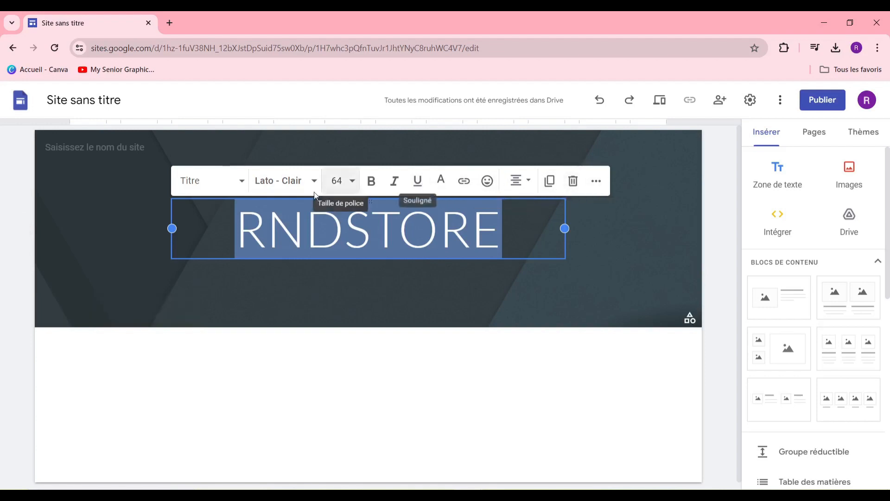
{"action": "left_click", "coordinate": [234, 181]}
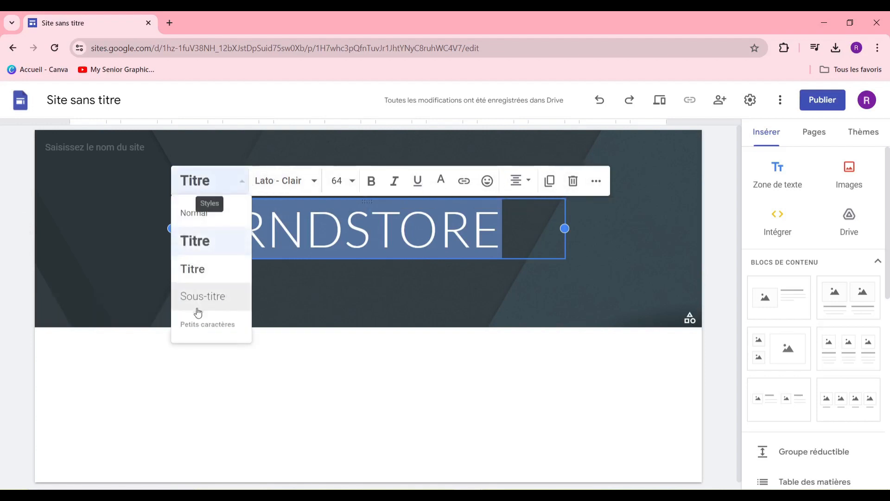
{"action": "left_click", "coordinate": [224, 333]}
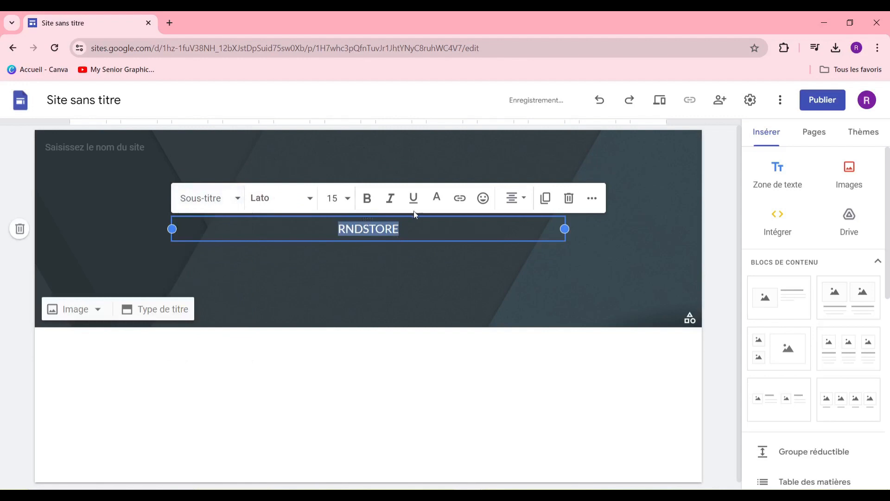
{"action": "left_click", "coordinate": [229, 198]}
{"action": "left_click", "coordinate": [218, 258]}
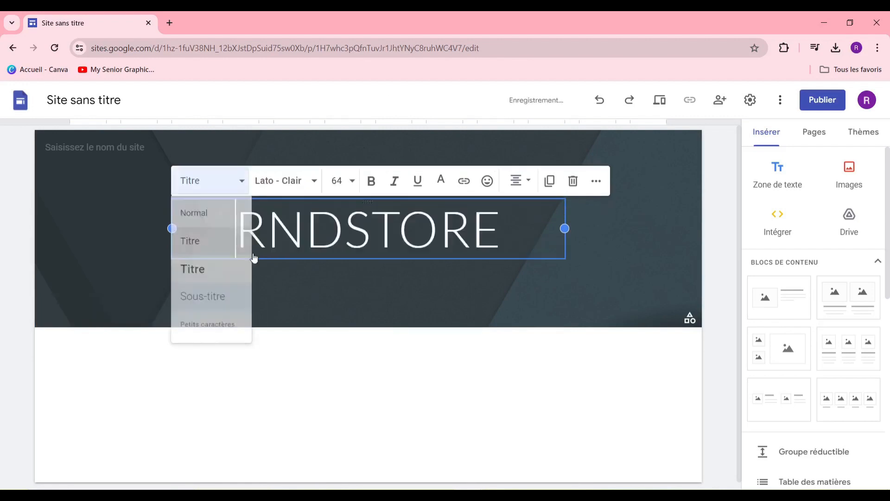
Try to apply the Montserrat Semi-gras font to the page title
{"action": "left_click", "coordinate": [295, 188]}
{"action": "scroll", "coordinate": [364, 318], "scroll_direction": "down", "scroll_amount": 5}
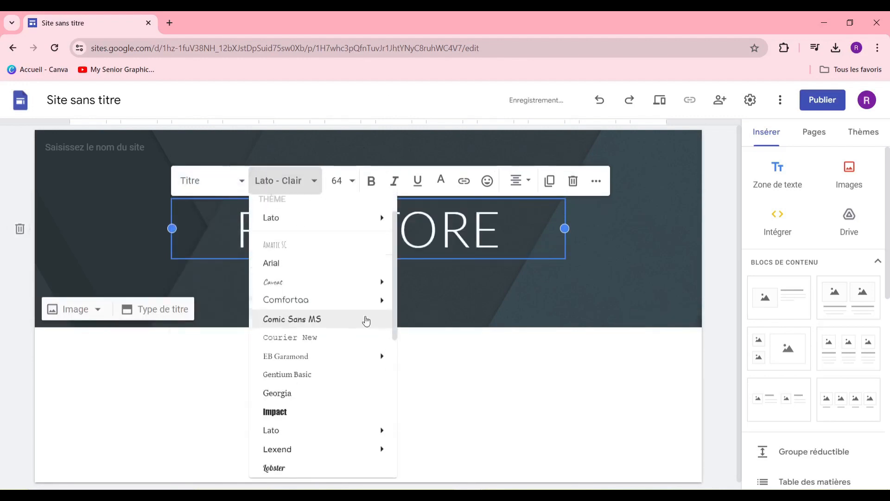
{"action": "mouse_move", "coordinate": [339, 306]}
{"action": "mouse_move", "coordinate": [345, 334]}
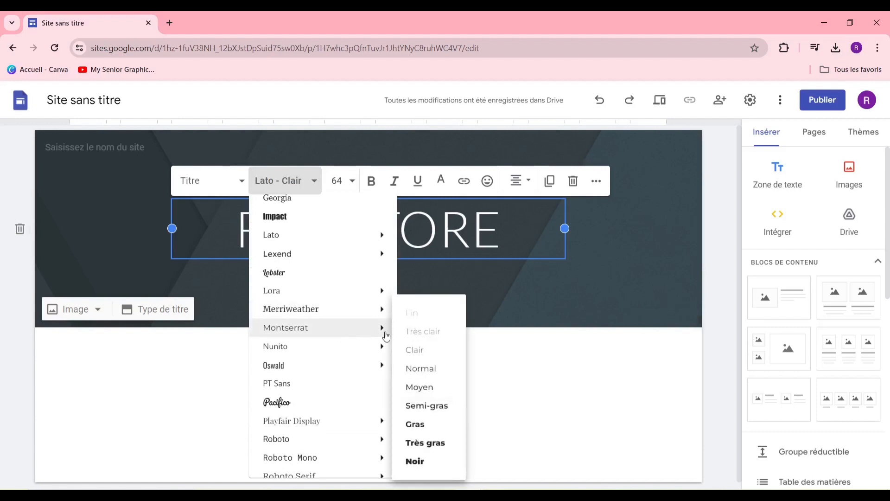
{"action": "left_click", "coordinate": [433, 406]}
Set the font of the whole page title to Merriweather Normal
{"action": "key", "text": "ctrl+a"}
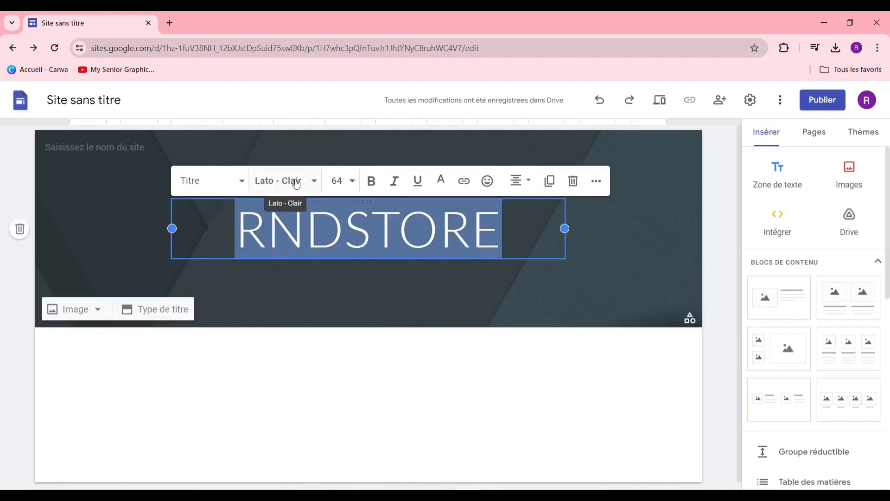
{"action": "left_click", "coordinate": [296, 184]}
{"action": "scroll", "coordinate": [347, 371], "scroll_direction": "down", "scroll_amount": 5}
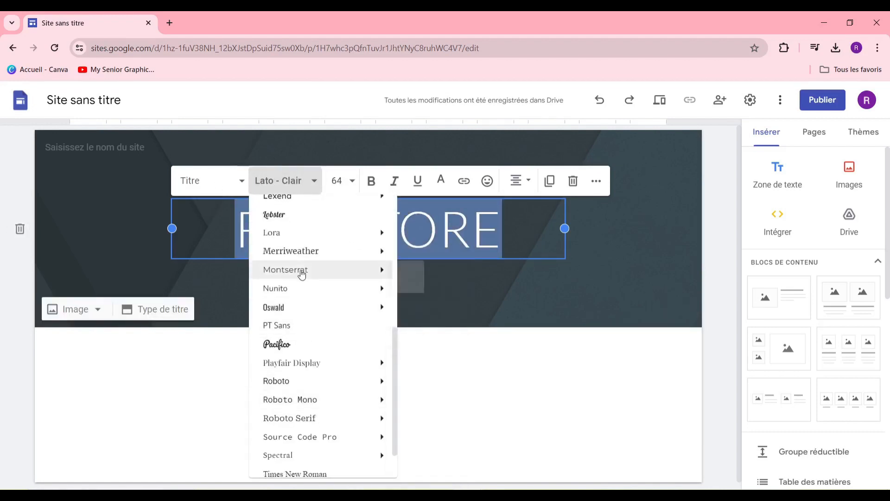
{"action": "mouse_move", "coordinate": [342, 261]}
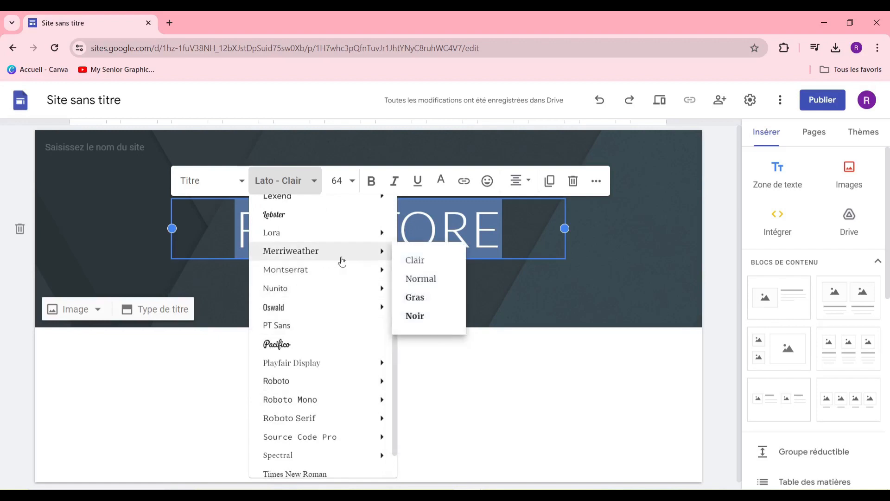
{"action": "left_click", "coordinate": [452, 281]}
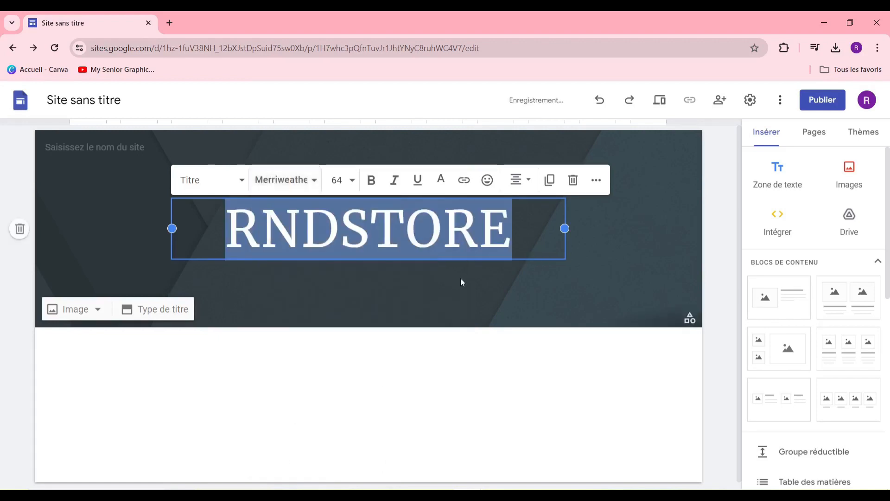
{"action": "left_click", "coordinate": [371, 334]}
{"action": "left_click", "coordinate": [369, 228]}
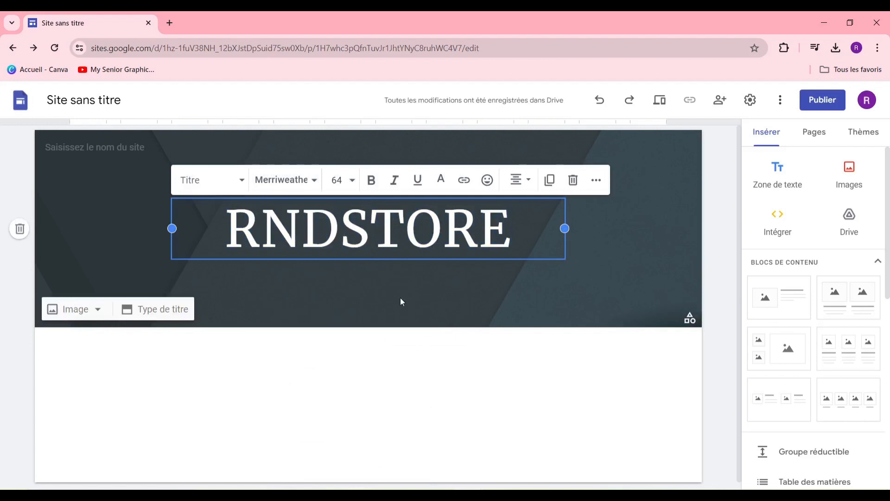
{"action": "left_click", "coordinate": [401, 301]}
{"action": "double_click", "coordinate": [434, 299]}
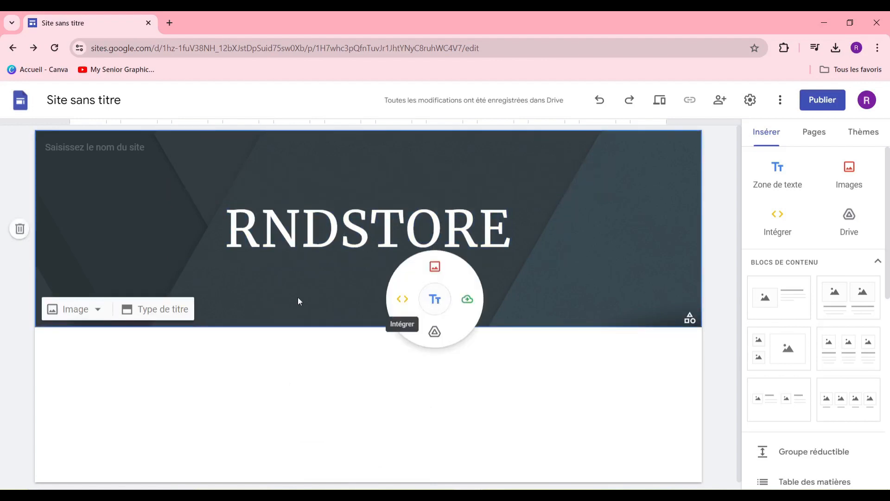
{"action": "left_click", "coordinate": [184, 250]}
{"action": "left_click", "coordinate": [89, 213]}
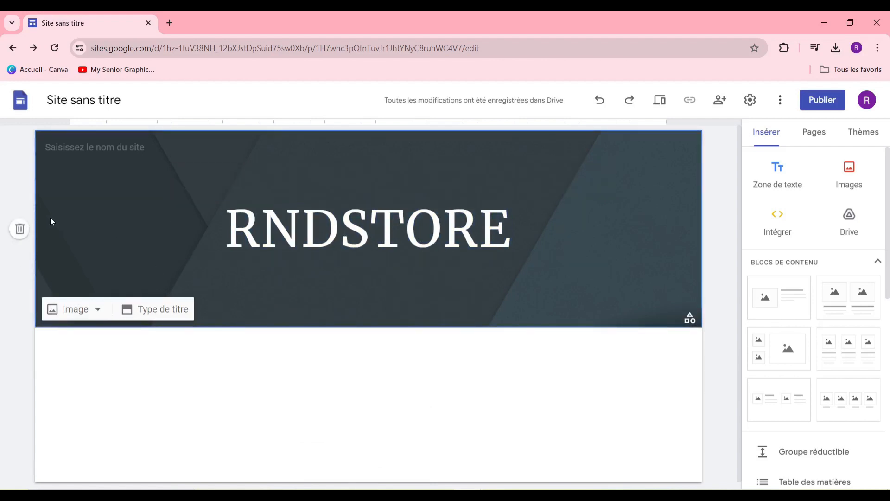
Enter RNDSTORE as the site name in the header
{"action": "left_click", "coordinate": [103, 140]}
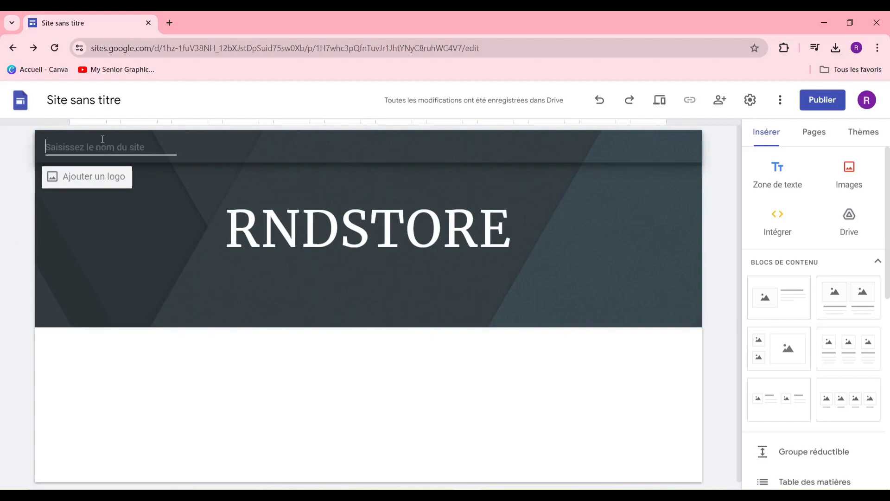
{"action": "type", "text": "RNDSTORE"}
{"action": "mouse_move", "coordinate": [124, 306]}
{"action": "left_click", "coordinate": [167, 259]}
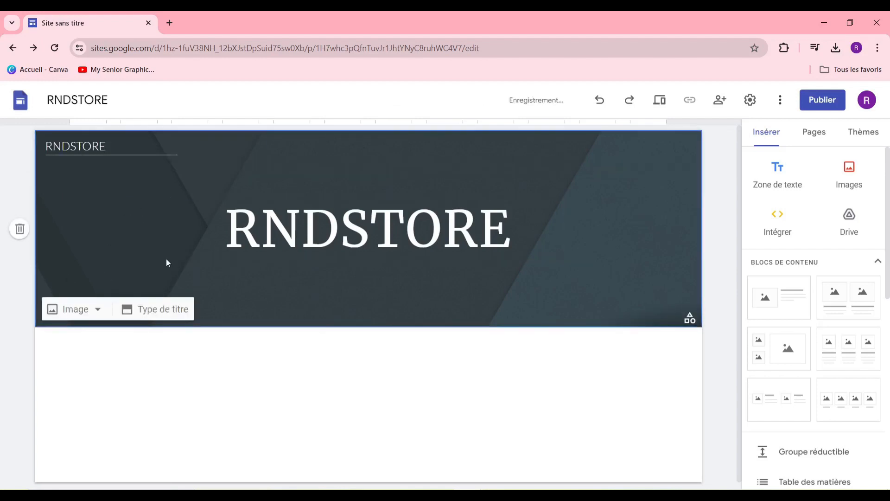
Replace the page title text with LES SOINS QUI SE VALENT
{"action": "double_click", "coordinate": [386, 245]}
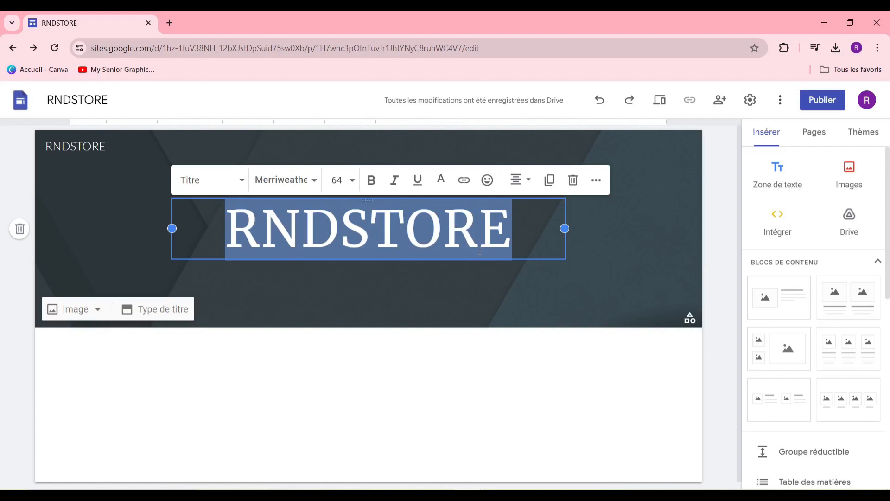
{"action": "type", "text": "LES SOIN QUI SE VALENT"}
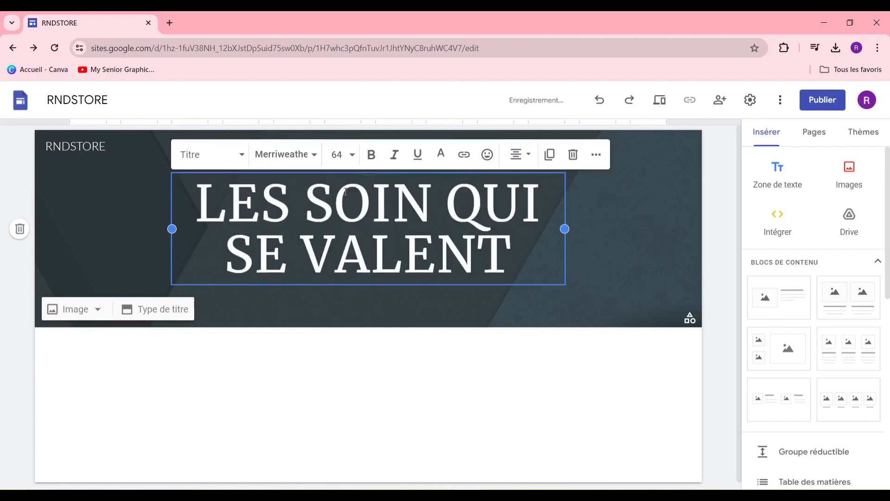
{"action": "left_click", "coordinate": [433, 203]}
{"action": "type", "text": "S"}
{"action": "left_click", "coordinate": [99, 234]}
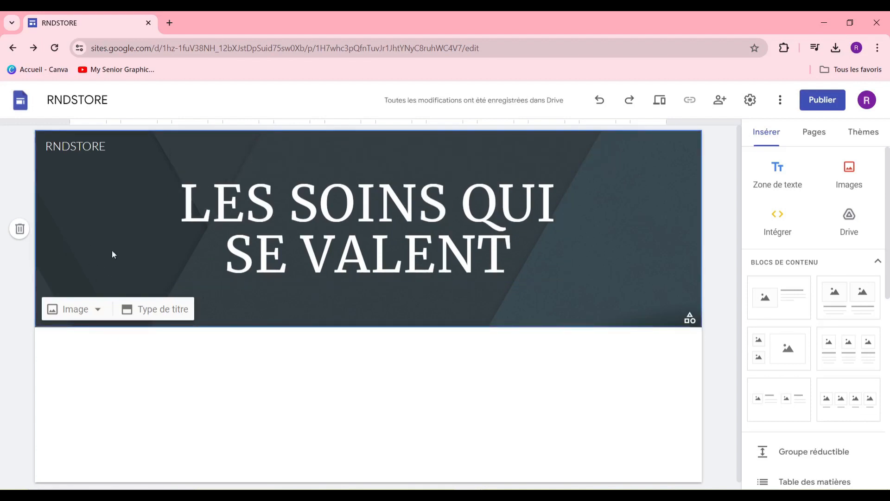
Import the picture of white care-product bottles with leaves from the Téléchargements folder as the header background
{"action": "left_click", "coordinate": [77, 311]}
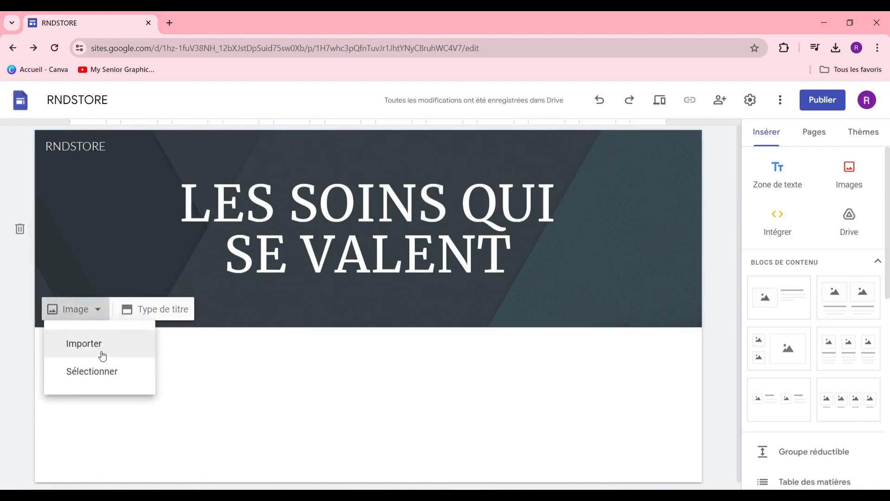
{"action": "left_click", "coordinate": [104, 347]}
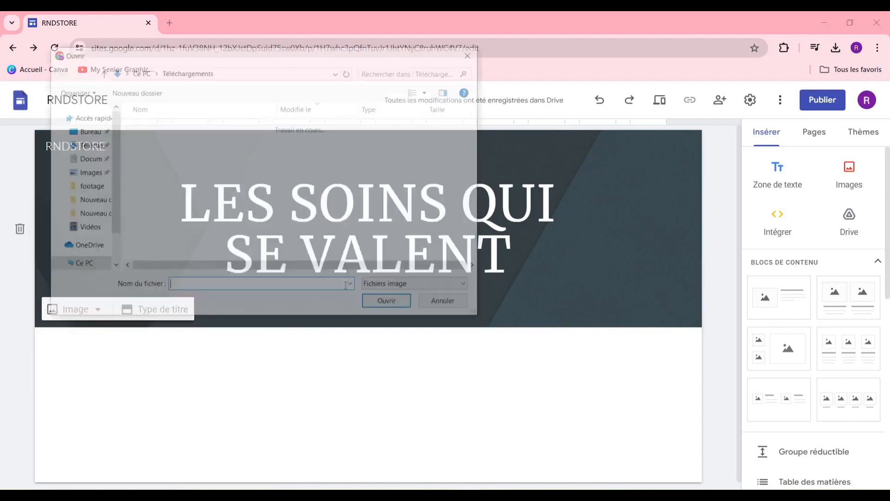
{"action": "left_click", "coordinate": [237, 151]}
{"action": "double_click", "coordinate": [237, 152]}
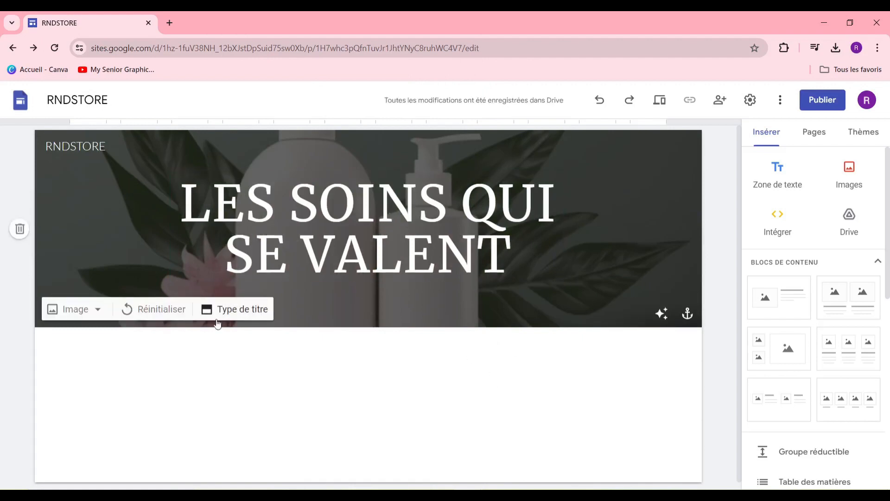
{"action": "scroll", "coordinate": [437, 371], "scroll_direction": "down", "scroll_amount": 1}
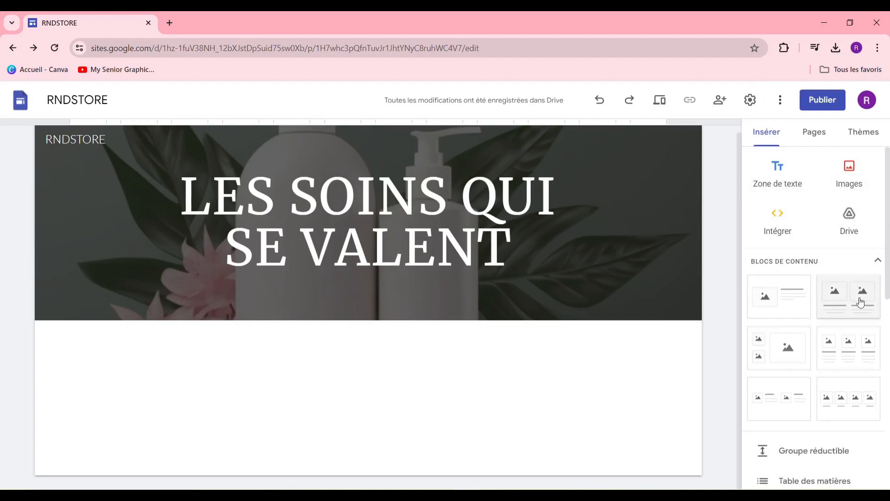
{"action": "scroll", "coordinate": [813, 252], "scroll_direction": "down", "scroll_amount": 4}
{"action": "scroll", "coordinate": [840, 207], "scroll_direction": "down", "scroll_amount": 1}
{"action": "scroll", "coordinate": [836, 207], "scroll_direction": "up", "scroll_amount": 5}
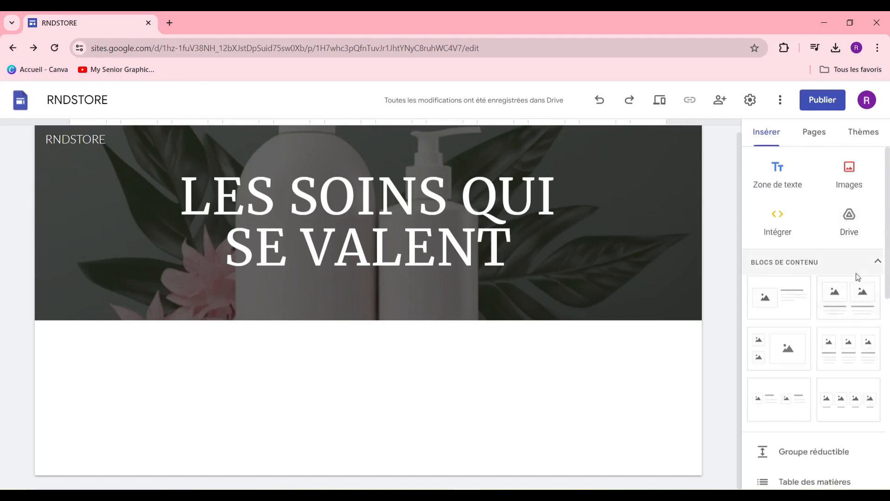
Add the content block with one image beside a title and text below the page header
{"action": "scroll", "coordinate": [859, 276], "scroll_direction": "down", "scroll_amount": 3}
{"action": "scroll", "coordinate": [839, 341], "scroll_direction": "down", "scroll_amount": 6}
{"action": "scroll", "coordinate": [825, 324], "scroll_direction": "up", "scroll_amount": 5}
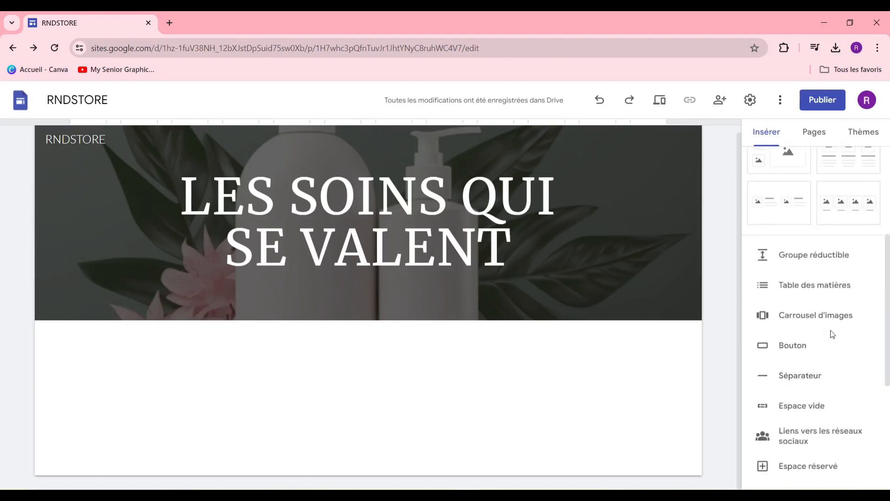
{"action": "scroll", "coordinate": [832, 334], "scroll_direction": "down", "scroll_amount": 1}
{"action": "scroll", "coordinate": [829, 333], "scroll_direction": "down", "scroll_amount": 4}
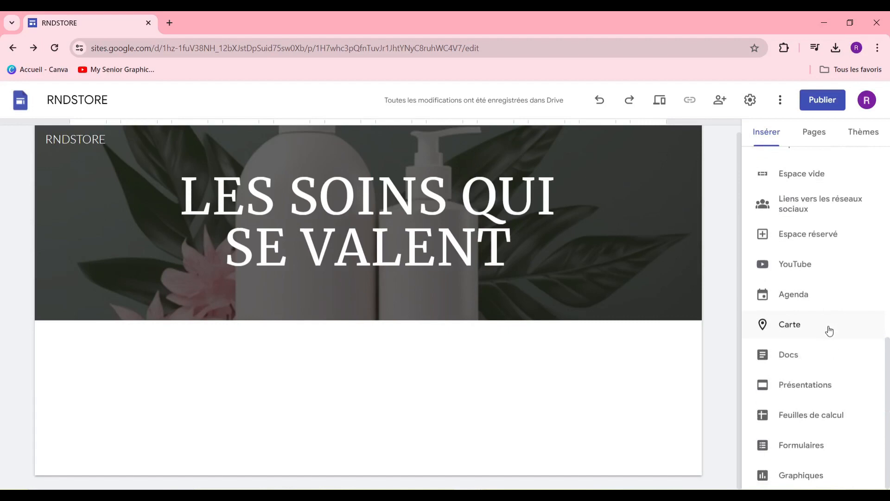
{"action": "scroll", "coordinate": [829, 331], "scroll_direction": "up", "scroll_amount": 10}
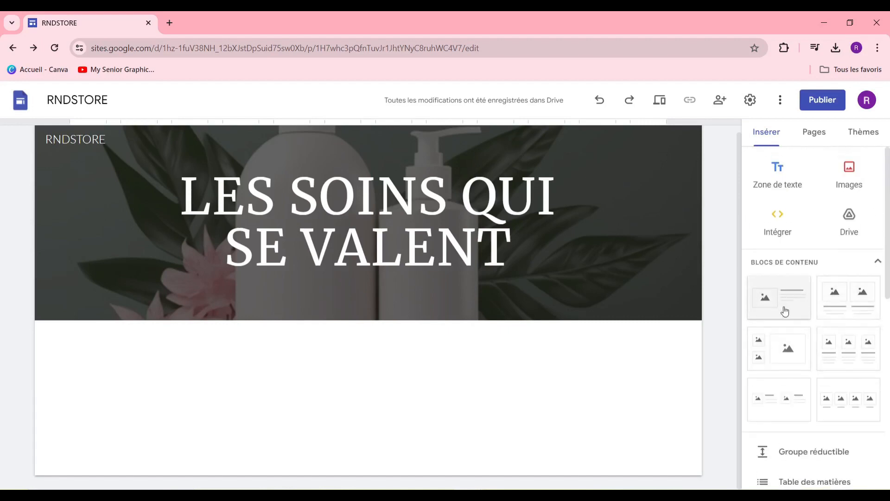
{"action": "left_click", "coordinate": [782, 304]}
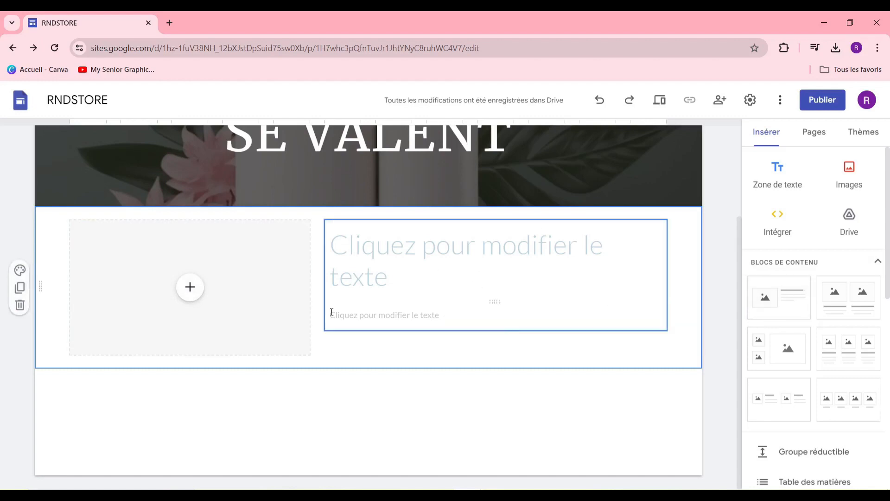
Search Google Images for PRODUIT DE BEAUTE to fill the new block's image placeholder
{"action": "left_click", "coordinate": [207, 286]}
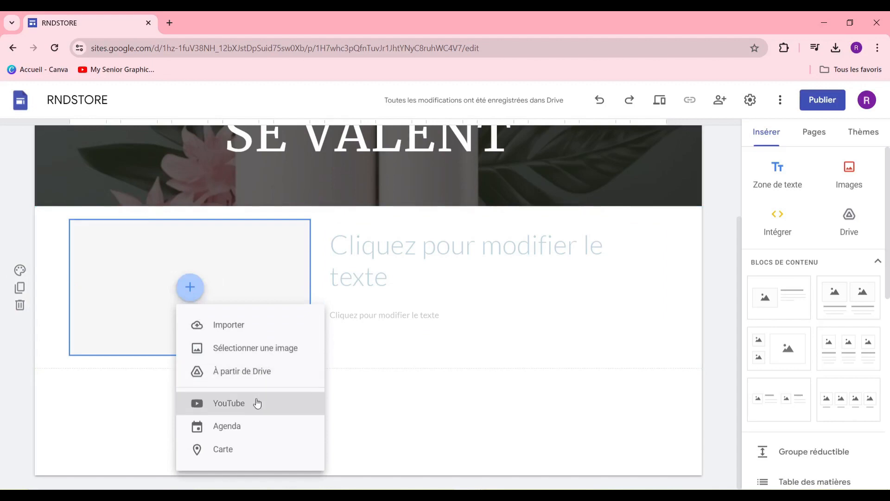
{"action": "left_click", "coordinate": [267, 352]}
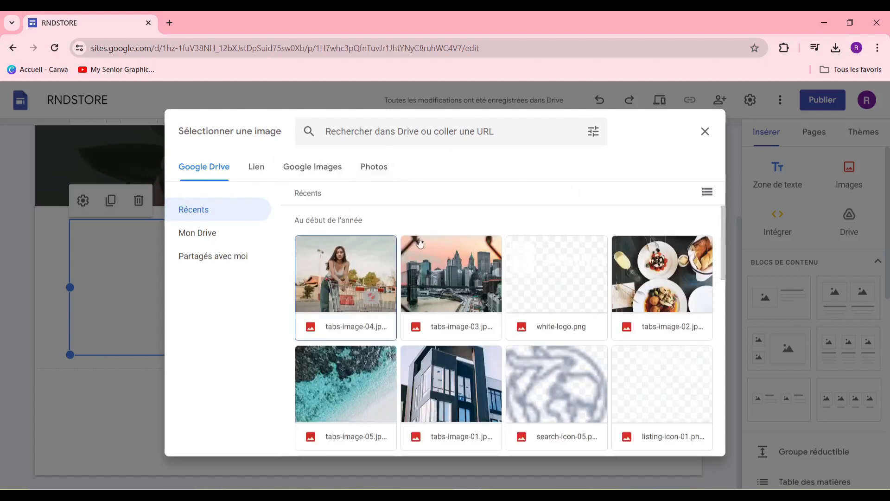
{"action": "left_click", "coordinate": [320, 172]}
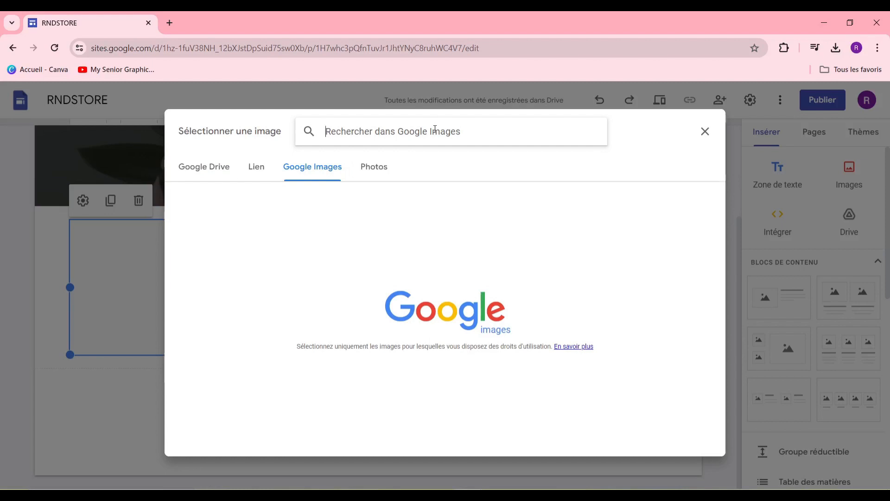
{"action": "type", "text": "PR"}
{"action": "type", "text": "ODUIT DE BEAUTE"}
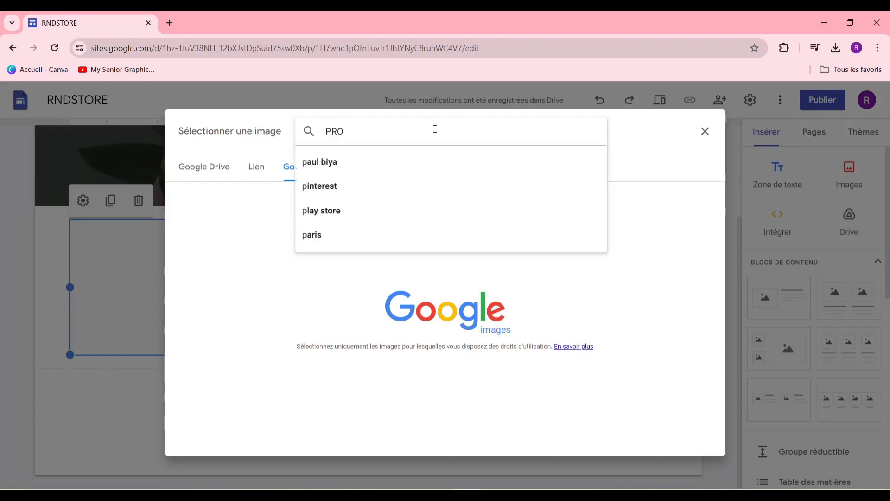
{"action": "key", "text": "Return"}
Insert the picture of rows of gold-capped dropper bottles from the image results into the block
{"action": "scroll", "coordinate": [464, 320], "scroll_direction": "down", "scroll_amount": 3}
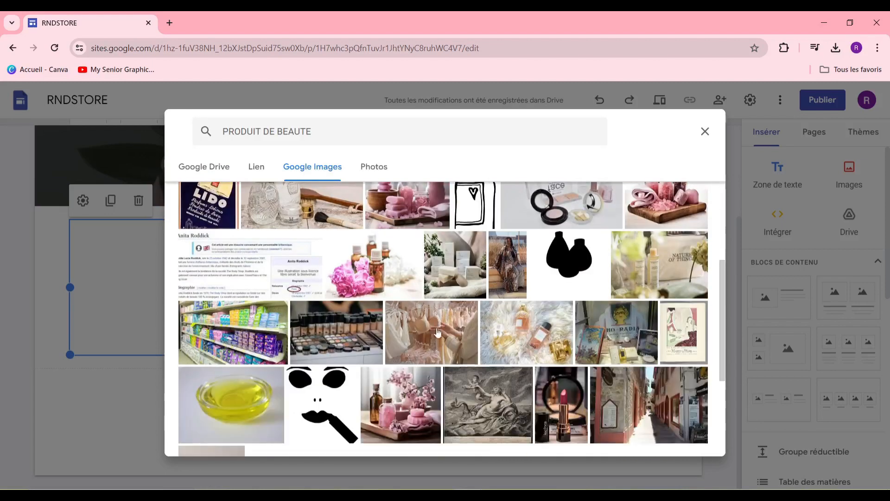
{"action": "scroll", "coordinate": [541, 355], "scroll_direction": "up", "scroll_amount": 3}
{"action": "scroll", "coordinate": [566, 342], "scroll_direction": "down", "scroll_amount": 10}
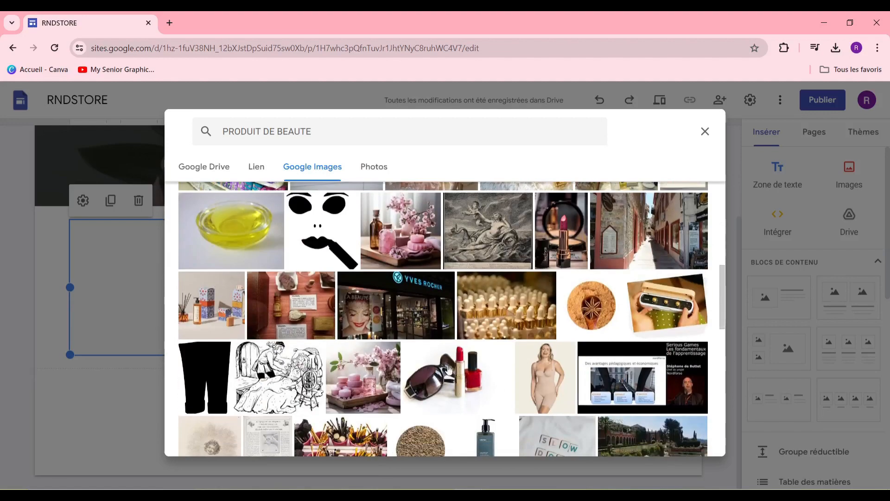
{"action": "scroll", "coordinate": [472, 328], "scroll_direction": "up", "scroll_amount": 3}
{"action": "scroll", "coordinate": [516, 346], "scroll_direction": "down", "scroll_amount": 5}
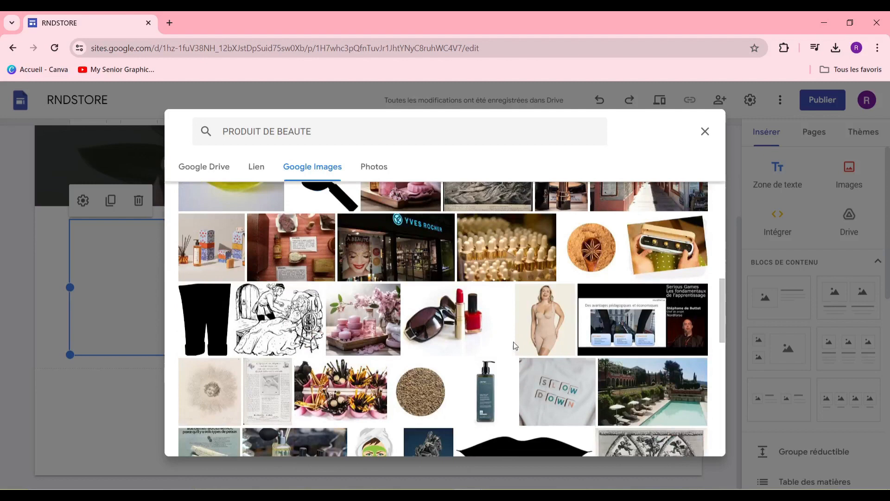
{"action": "left_click", "coordinate": [510, 256]}
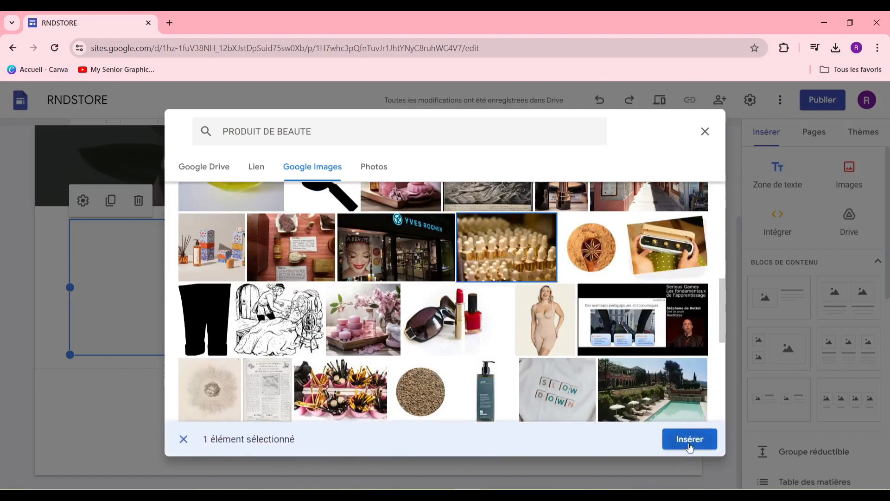
{"action": "left_click", "coordinate": [689, 444]}
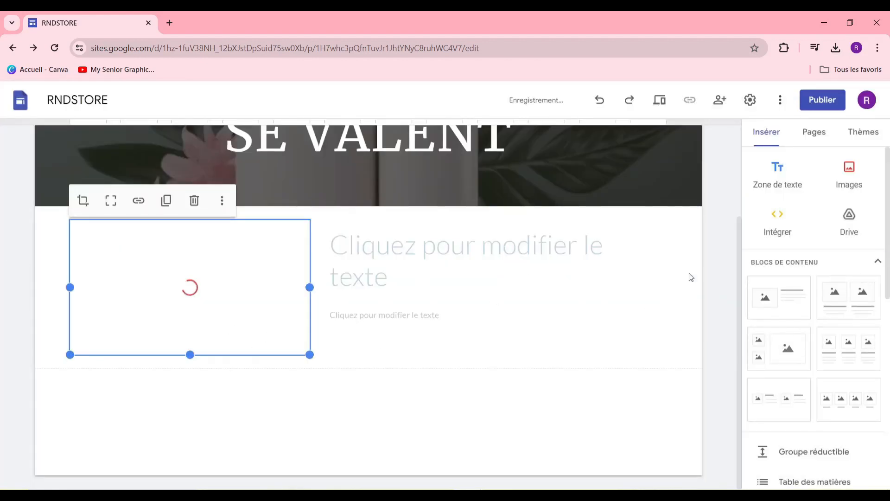
Enter HUILE DE PARFUM ZARA as the title beside the dropper bottle picture
{"action": "left_click", "coordinate": [513, 245]}
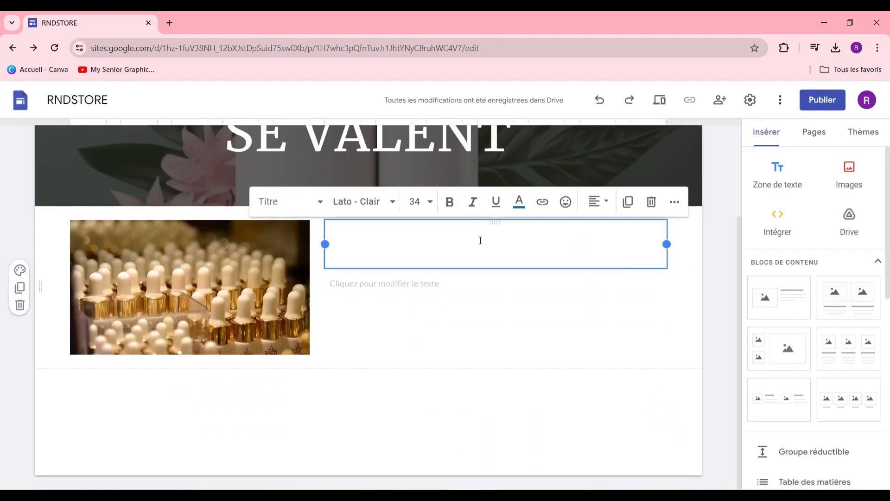
{"action": "type", "text": "HUILE DE"}
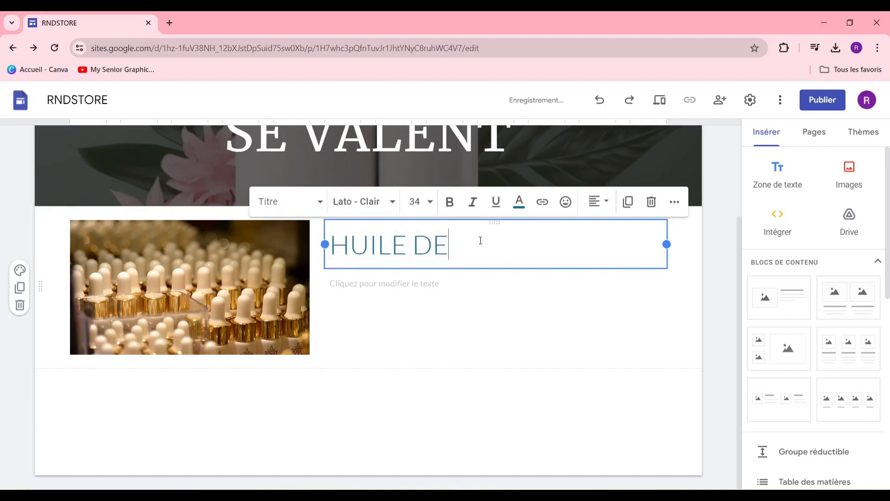
{"action": "type", "text": " PARFUM ZARA"}
Enter the description HUILE DE PARFUM SINAMONE DE QUALITE EXCEPTIONELLE under the perfume oil title
{"action": "left_click", "coordinate": [406, 288]}
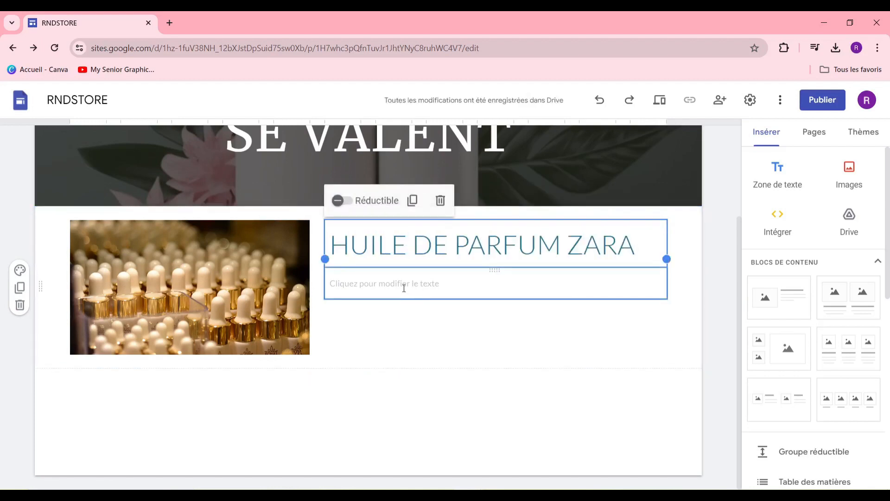
{"action": "left_click", "coordinate": [404, 288]}
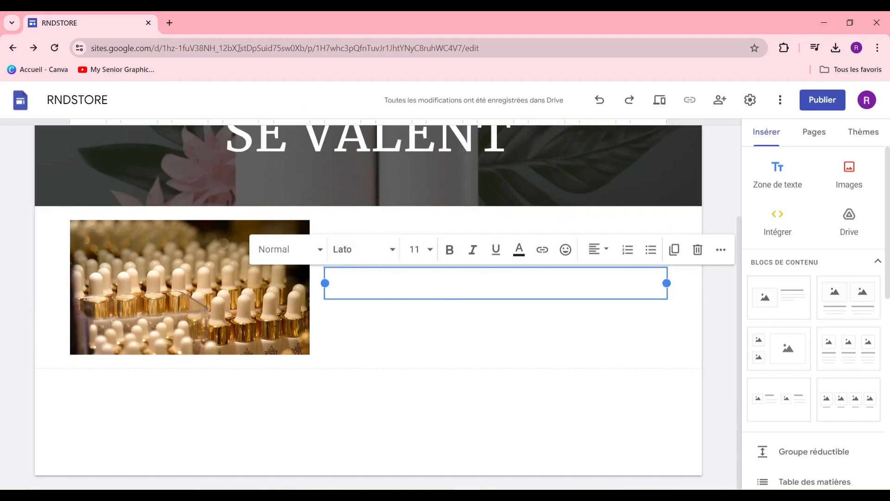
{"action": "type", "text": "HUILE DE PARFUM SINAMONE DE QUALITE EXCEPTIONELLE"}
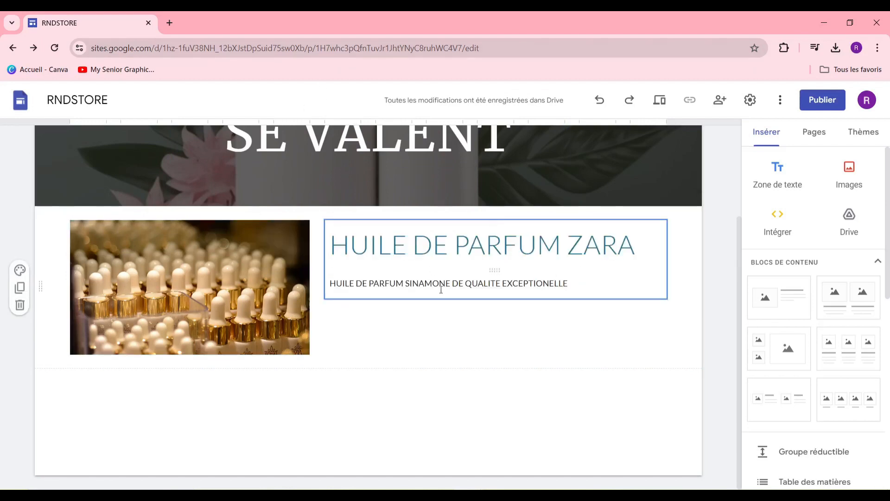
Add a button named COMMANDER MAINTENANT that links to the site's own edit address
{"action": "scroll", "coordinate": [408, 318], "scroll_direction": "up", "scroll_amount": 3}
{"action": "scroll", "coordinate": [408, 320], "scroll_direction": "down", "scroll_amount": 3}
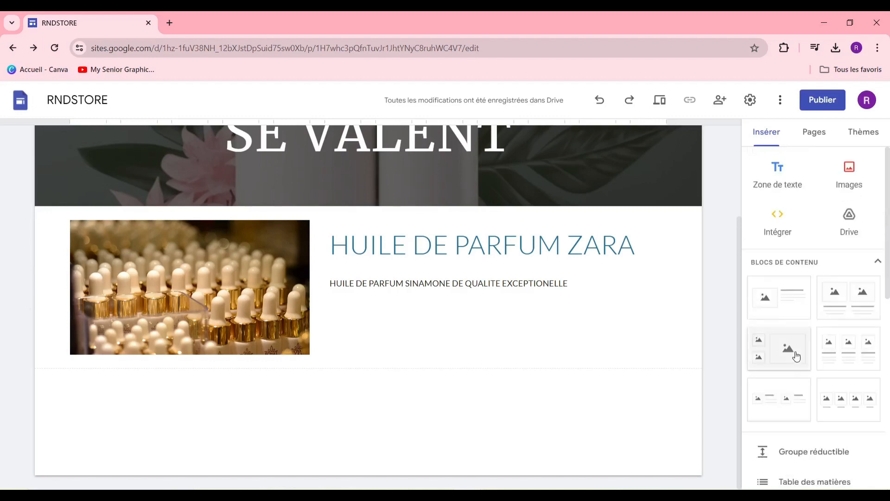
{"action": "scroll", "coordinate": [791, 324], "scroll_direction": "down", "scroll_amount": 8}
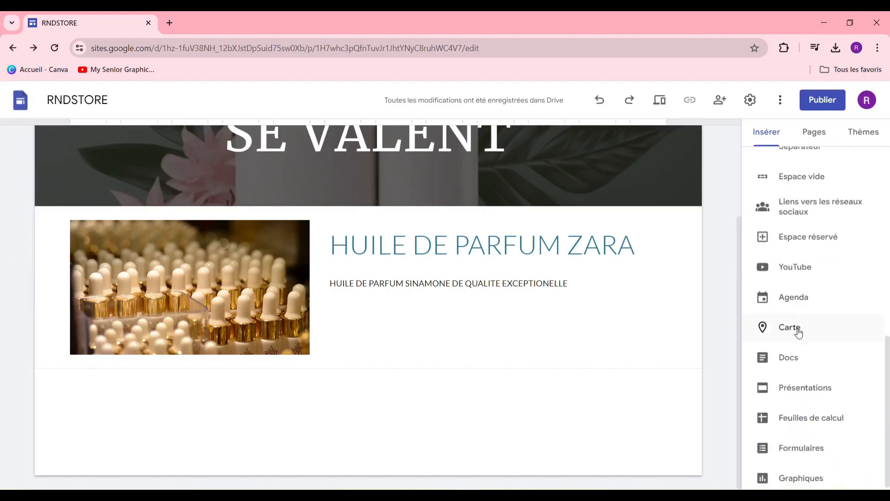
{"action": "scroll", "coordinate": [836, 381], "scroll_direction": "up", "scroll_amount": 5}
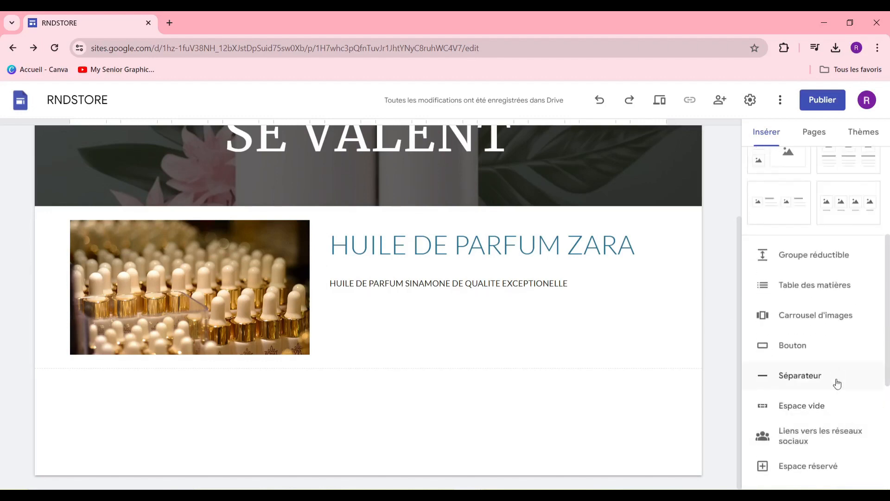
{"action": "left_click", "coordinate": [825, 358]}
{"action": "left_click", "coordinate": [362, 262]}
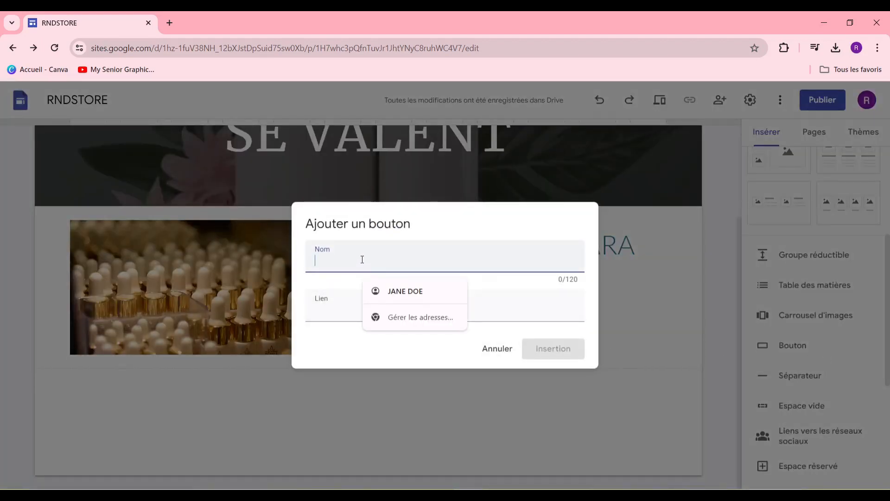
{"action": "type", "text": "AC"}
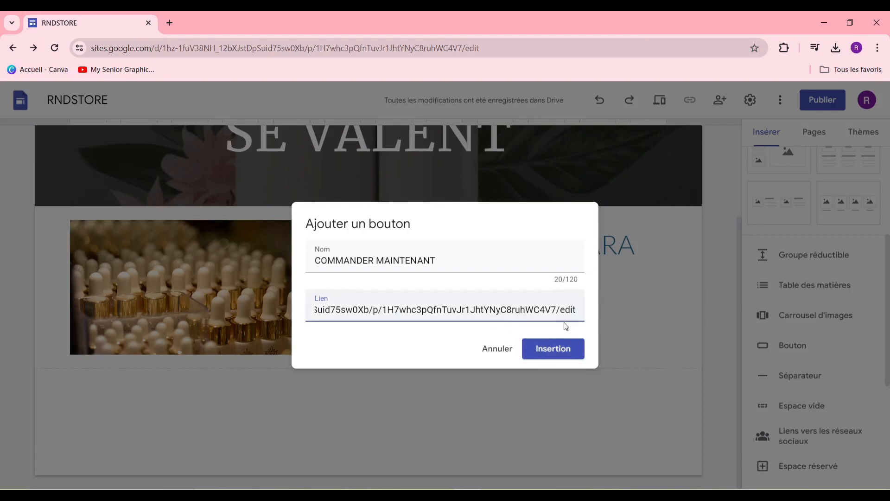
{"action": "left_click", "coordinate": [567, 363]}
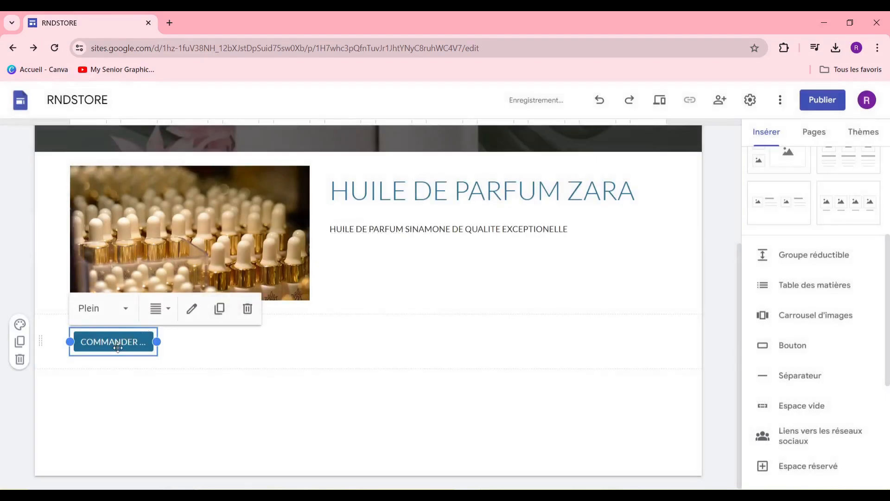
Move the COMMANDER MAINTENANT button below the product description and set the product title and description in bold EB Garamond
{"action": "left_click_drag", "start_coordinate": [118, 347], "coordinate": [429, 282]}
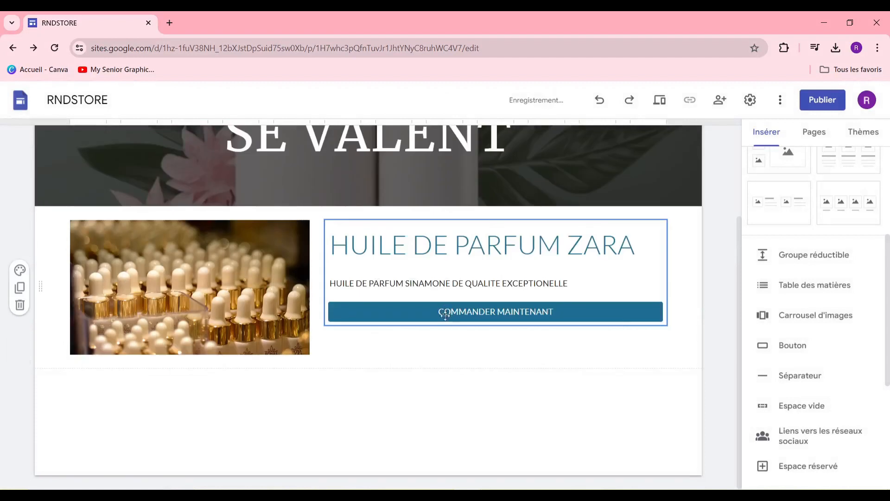
{"action": "left_click", "coordinate": [366, 311]}
{"action": "left_click", "coordinate": [358, 280]}
{"action": "left_click", "coordinate": [374, 313]}
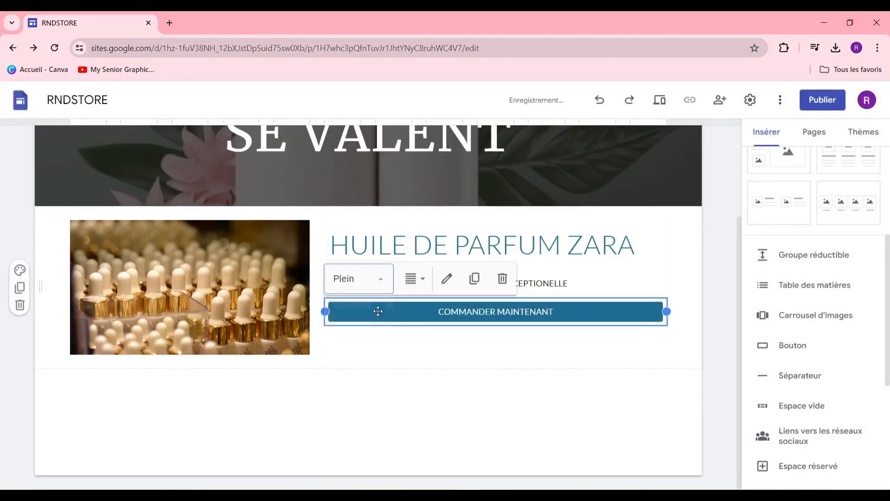
{"action": "left_click", "coordinate": [527, 389]}
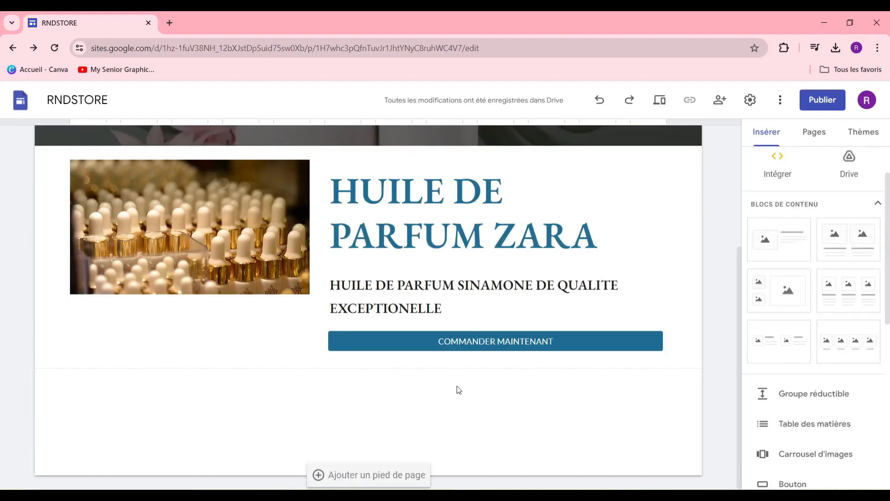
Add a two-column image block and fill it with the care bottles on blue and the white tubes and bottles on pink
{"action": "left_click", "coordinate": [857, 252]}
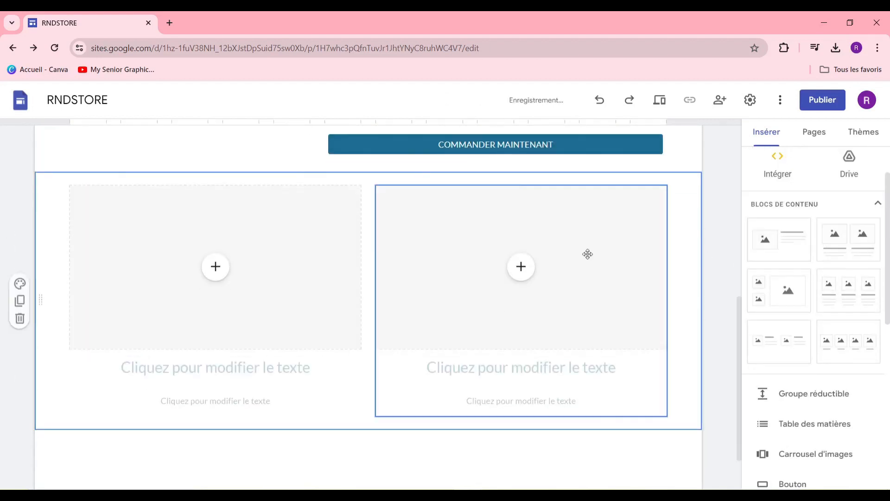
{"action": "scroll", "coordinate": [542, 258], "scroll_direction": "up", "scroll_amount": 2}
{"action": "scroll", "coordinate": [255, 216], "scroll_direction": "down", "scroll_amount": 3}
{"action": "left_click", "coordinate": [257, 218]}
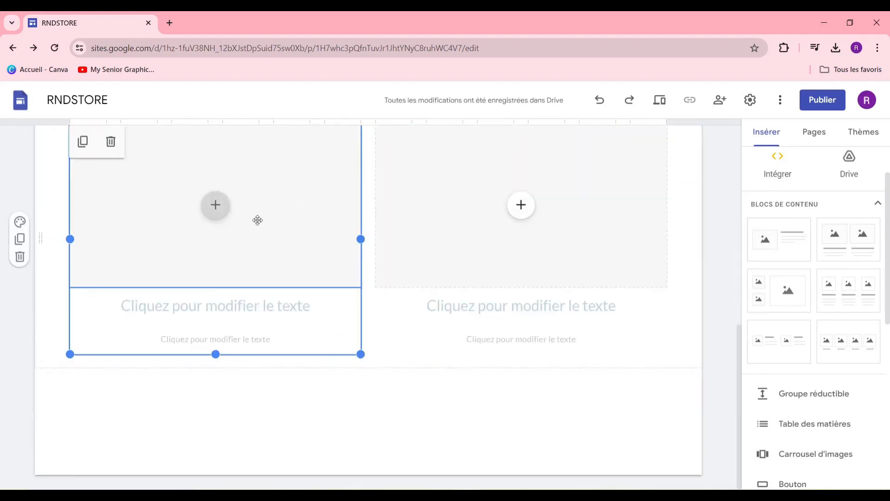
{"action": "left_click", "coordinate": [215, 217]}
{"action": "left_click", "coordinate": [216, 211]}
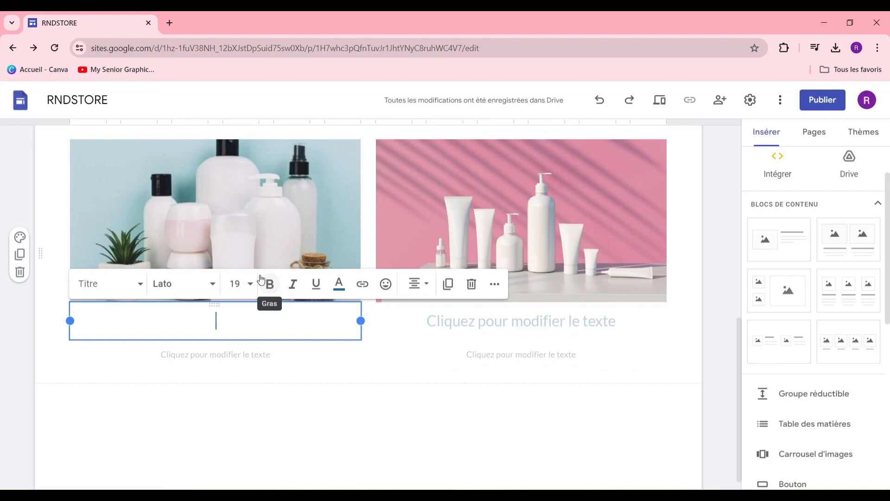
Title the two pictures CREME DE BAIN ZARA and GEL DOUCHE DE MICHOU, and reuse the perfume oil description under both
{"action": "scroll", "coordinate": [397, 254], "scroll_direction": "up", "scroll_amount": 2}
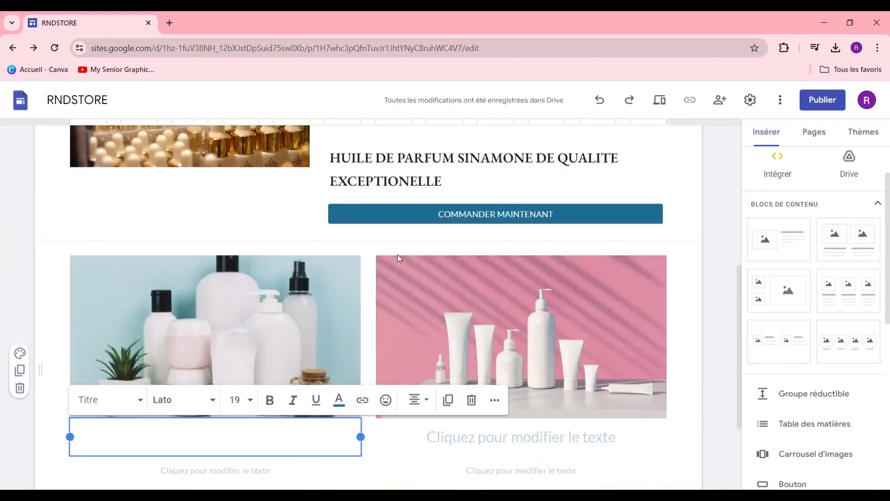
{"action": "scroll", "coordinate": [370, 332], "scroll_direction": "up", "scroll_amount": 2}
{"action": "scroll", "coordinate": [373, 330], "scroll_direction": "down", "scroll_amount": 2}
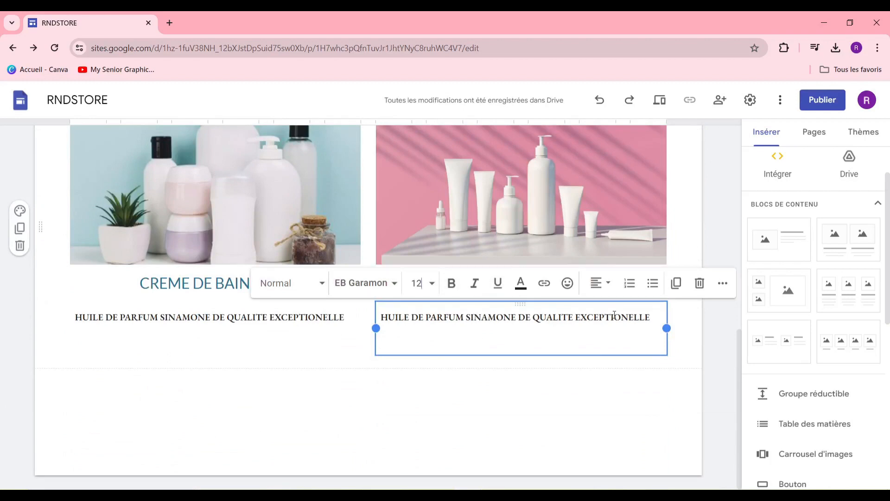
Create a new site page named PRODUIT
{"action": "left_click", "coordinate": [808, 130]}
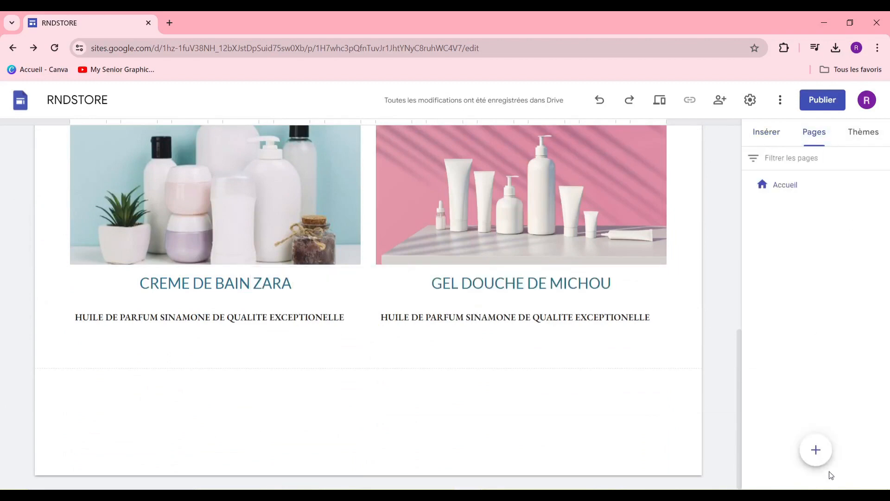
{"action": "left_click", "coordinate": [815, 450]}
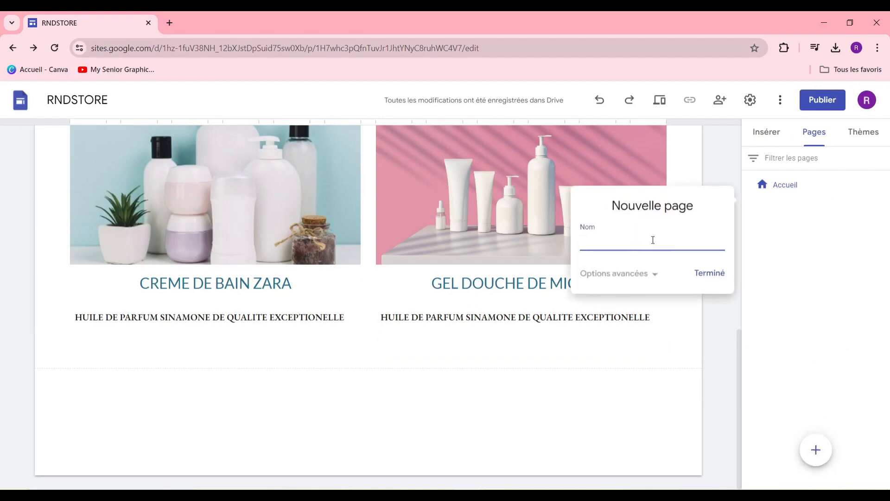
{"action": "left_click", "coordinate": [635, 238]}
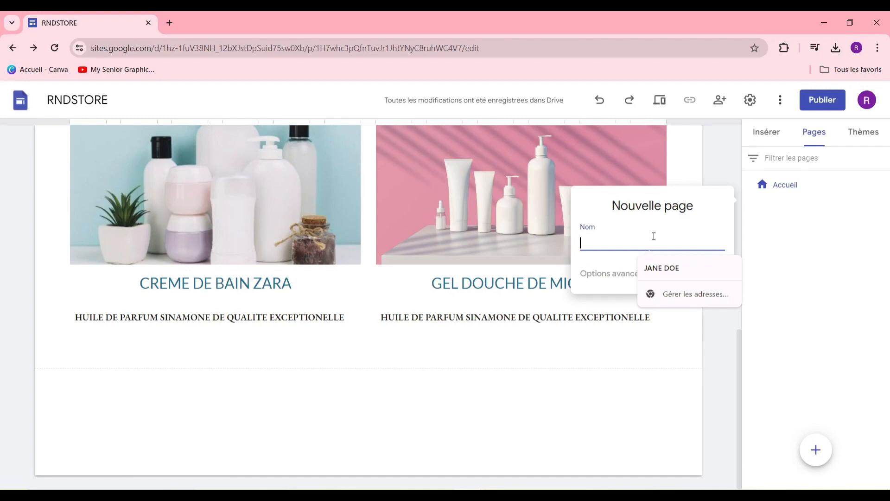
{"action": "type", "text": "PRODUIT"}
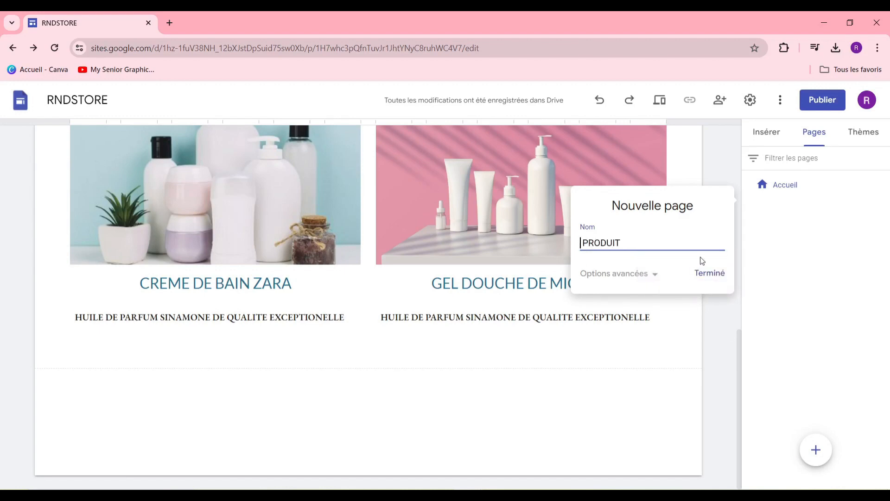
{"action": "left_click", "coordinate": [716, 272]}
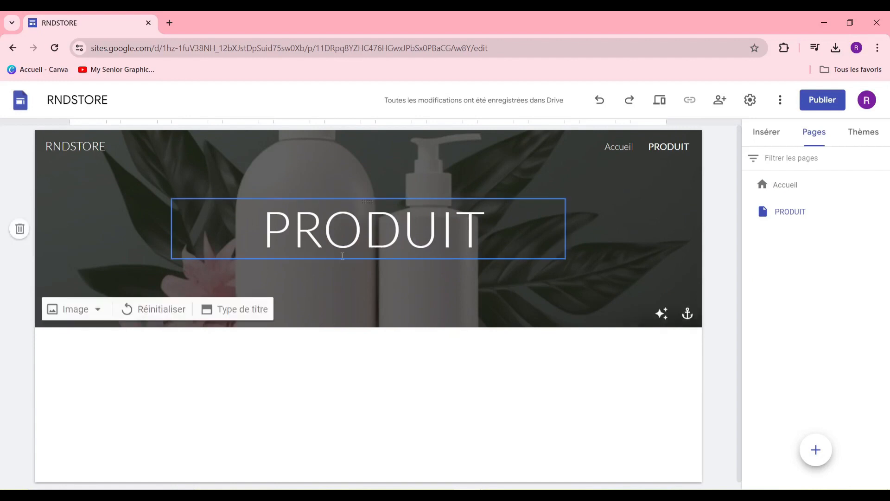
Insert two rows of the four-column image and caption block on the PRODUIT page
{"action": "scroll", "coordinate": [414, 330], "scroll_direction": "down", "scroll_amount": 1}
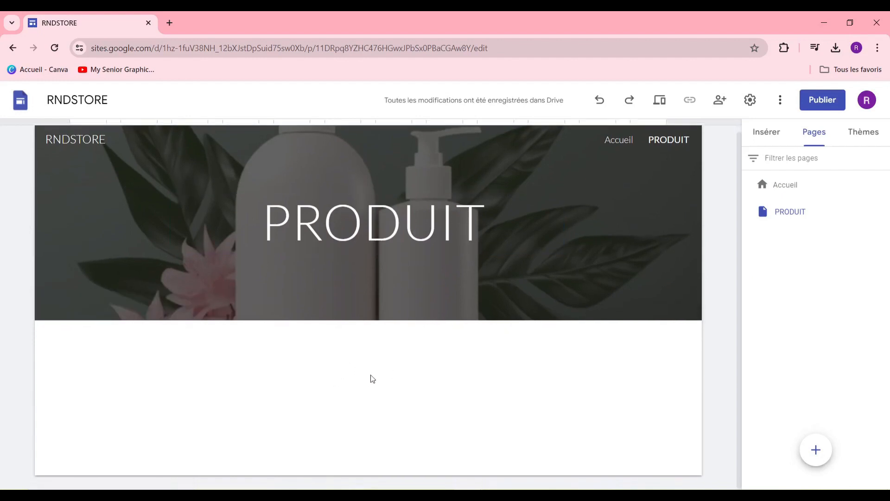
{"action": "left_click", "coordinate": [765, 133]}
{"action": "scroll", "coordinate": [783, 296], "scroll_direction": "down", "scroll_amount": 3}
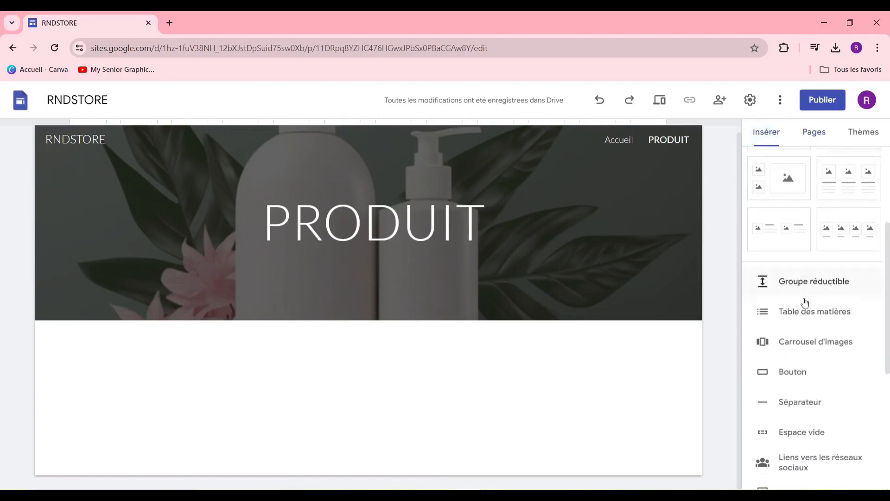
{"action": "left_click", "coordinate": [852, 227]}
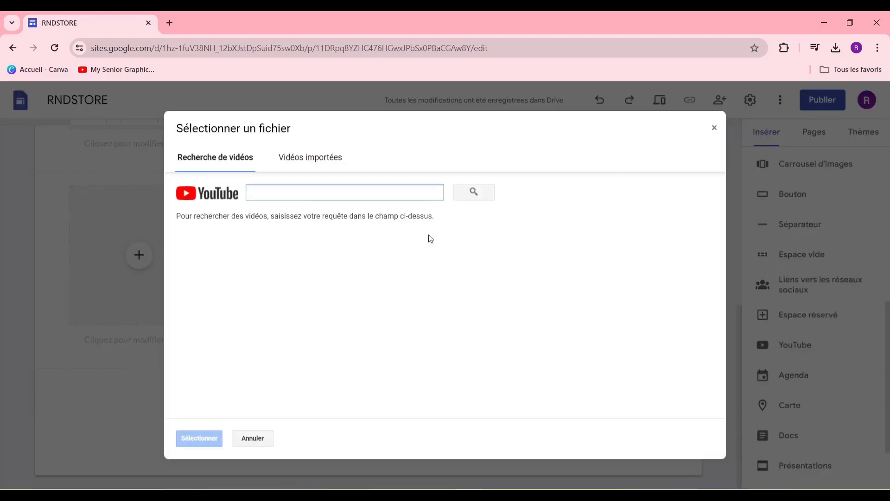
Embed the Zara haul YouTube video on the PRODUIT page below the image blocks
{"action": "left_click", "coordinate": [714, 128]}
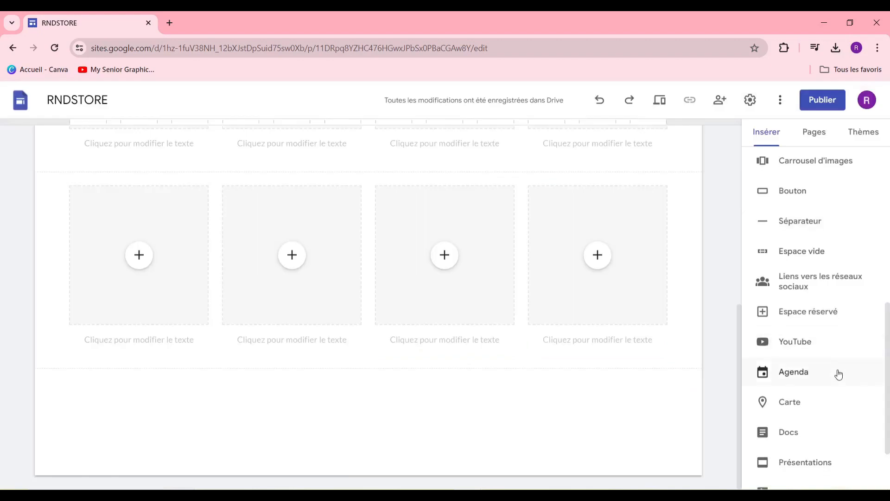
{"action": "scroll", "coordinate": [835, 394], "scroll_direction": "down", "scroll_amount": 2}
{"action": "scroll", "coordinate": [835, 417], "scroll_direction": "up", "scroll_amount": 2}
{"action": "left_click", "coordinate": [806, 323]}
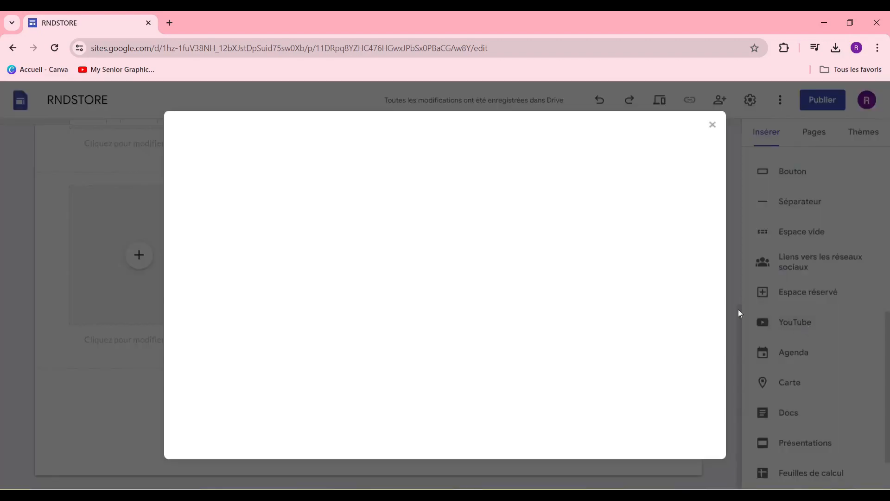
{"action": "left_click", "coordinate": [273, 194]}
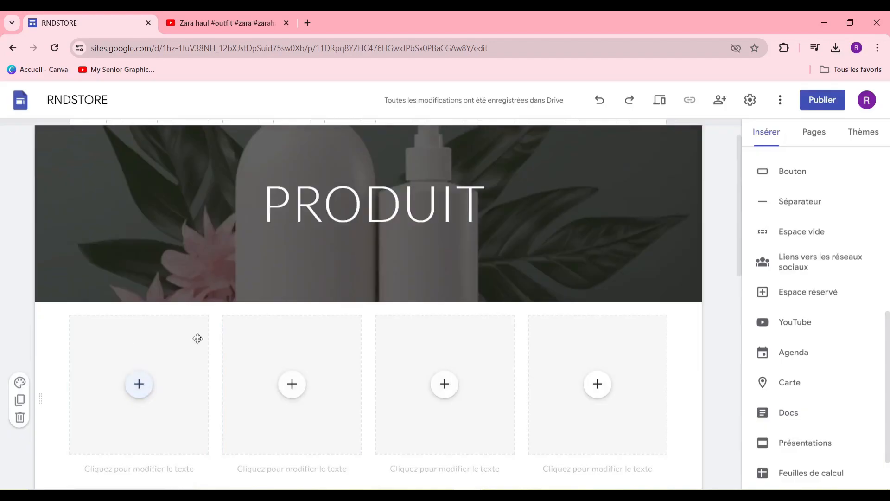
Review the PRODUIT page from its header down through the image placeholders to the embedded video
{"action": "scroll", "coordinate": [274, 330], "scroll_direction": "down", "scroll_amount": 4}
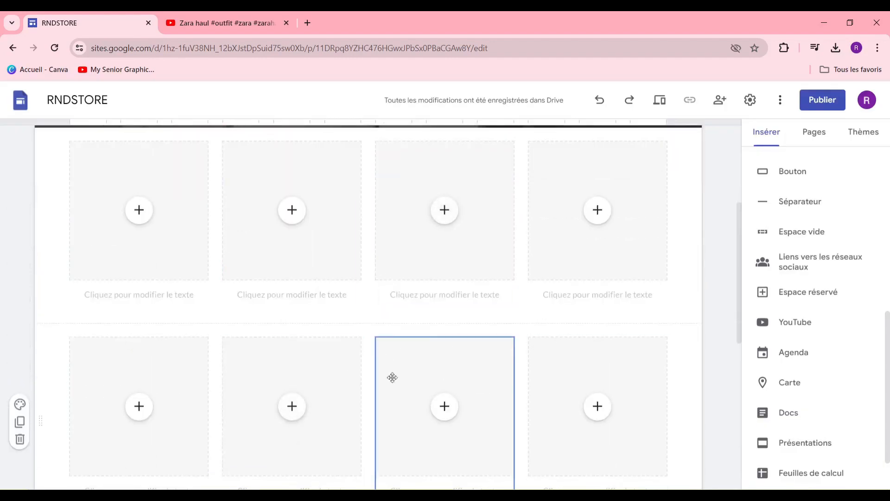
{"action": "scroll", "coordinate": [510, 320], "scroll_direction": "down", "scroll_amount": 6}
{"action": "scroll", "coordinate": [441, 324], "scroll_direction": "up", "scroll_amount": 10}
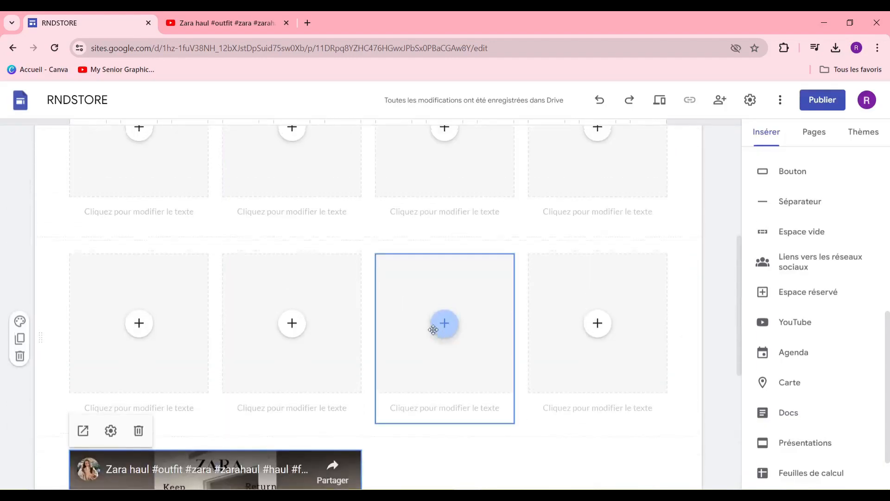
{"action": "scroll", "coordinate": [464, 325], "scroll_direction": "down", "scroll_amount": 5}
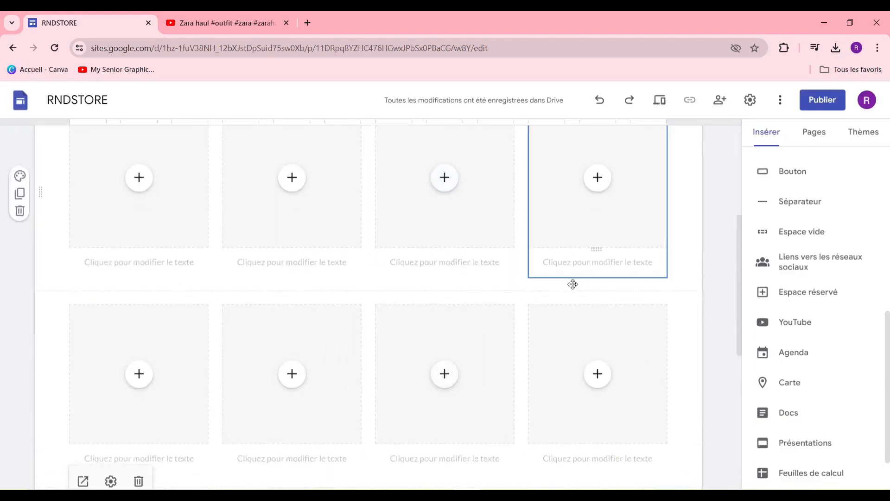
{"action": "scroll", "coordinate": [381, 315], "scroll_direction": "down", "scroll_amount": 1}
{"action": "scroll", "coordinate": [381, 315], "scroll_direction": "up", "scroll_amount": 6}
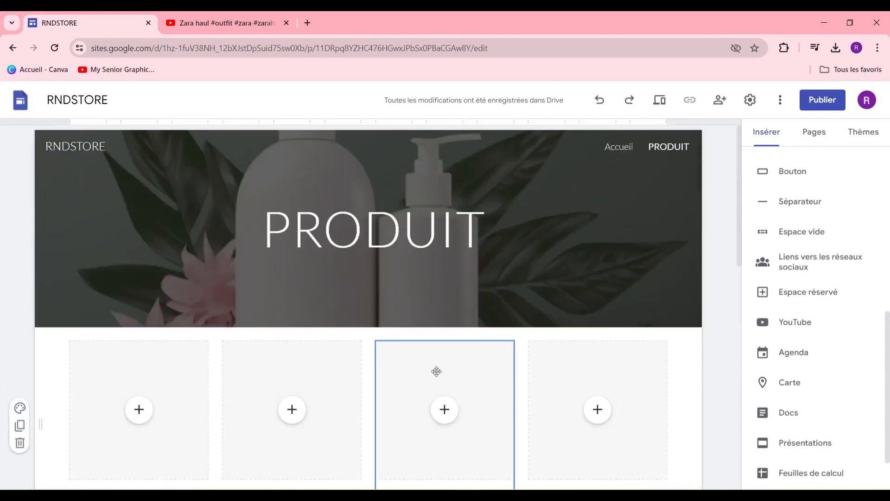
{"action": "scroll", "coordinate": [445, 375], "scroll_direction": "down", "scroll_amount": 5}
{"action": "scroll", "coordinate": [483, 350], "scroll_direction": "up", "scroll_amount": 4}
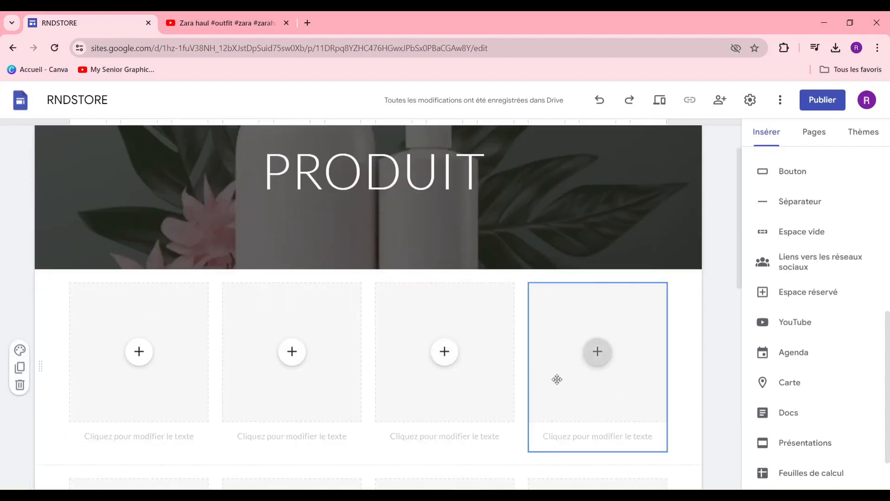
{"action": "scroll", "coordinate": [441, 294], "scroll_direction": "up", "scroll_amount": 2}
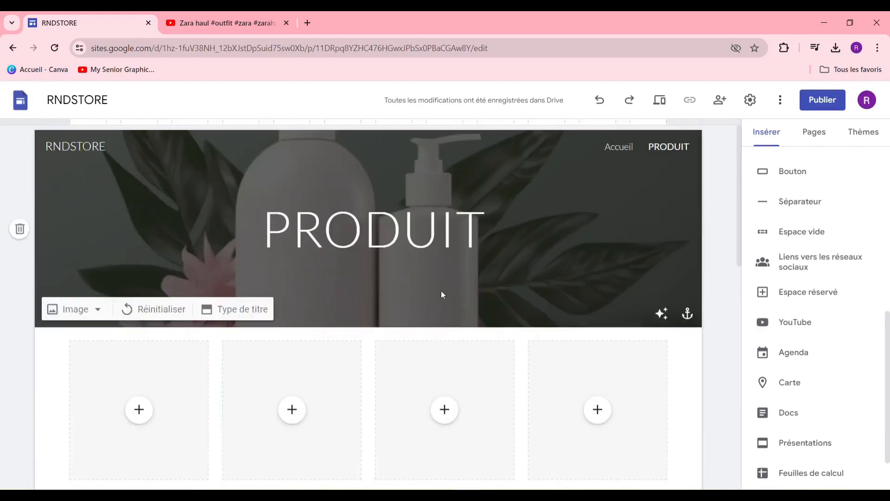
Open the Accueil page and look over its header, product sections and order button
{"action": "left_click", "coordinate": [814, 135]}
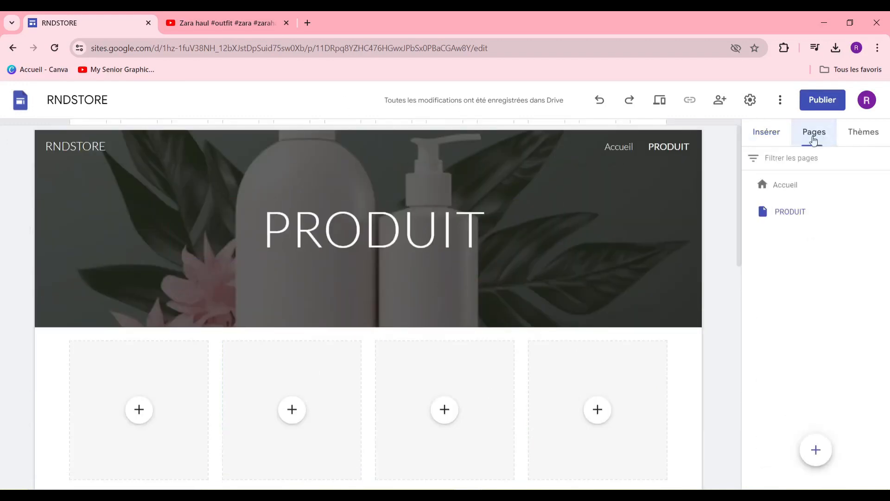
{"action": "left_click", "coordinate": [810, 184]}
{"action": "scroll", "coordinate": [466, 315], "scroll_direction": "down", "scroll_amount": 6}
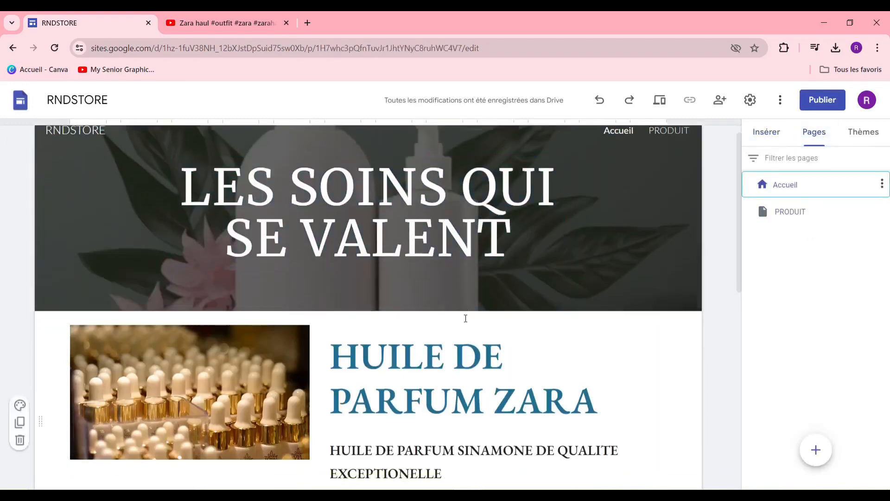
{"action": "scroll", "coordinate": [465, 311], "scroll_direction": "up", "scroll_amount": 6}
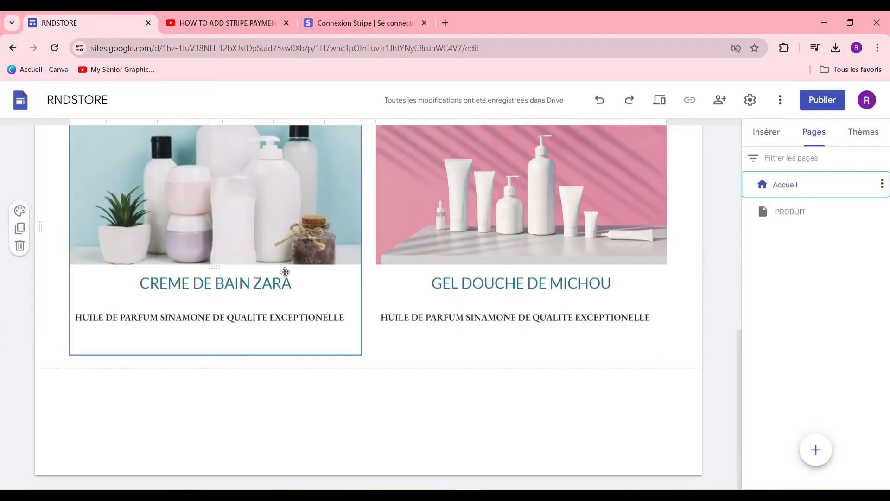
{"action": "scroll", "coordinate": [482, 374], "scroll_direction": "up", "scroll_amount": 10}
{"action": "scroll", "coordinate": [490, 366], "scroll_direction": "down", "scroll_amount": 10}
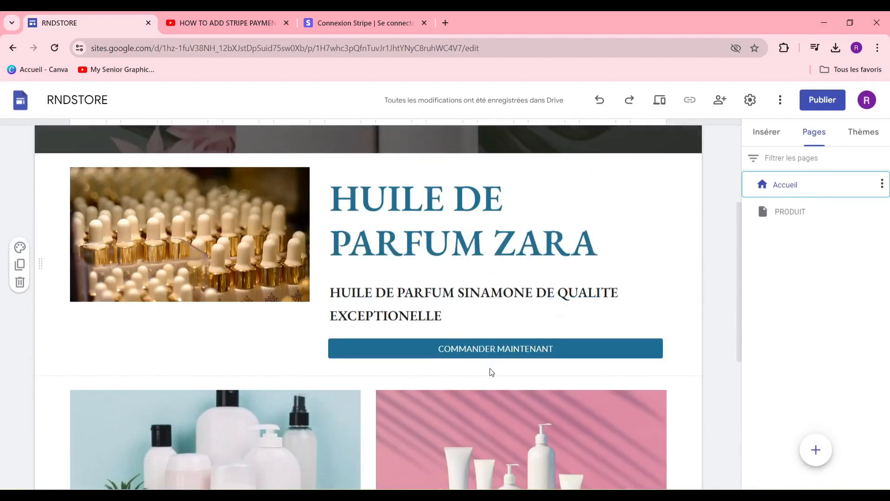
View the Stripe sign-in page and return to the RNDSTORE editor to check the order button and product blocks
{"action": "left_click", "coordinate": [347, 16]}
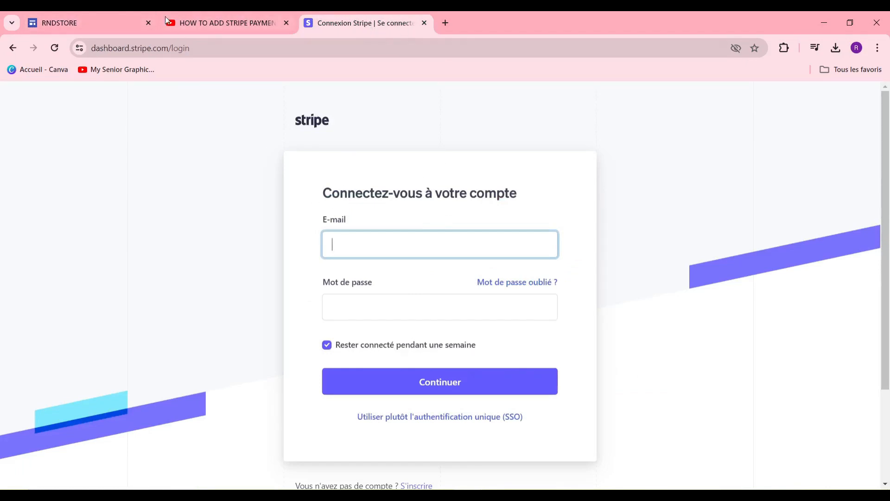
{"action": "left_click", "coordinate": [120, 19]}
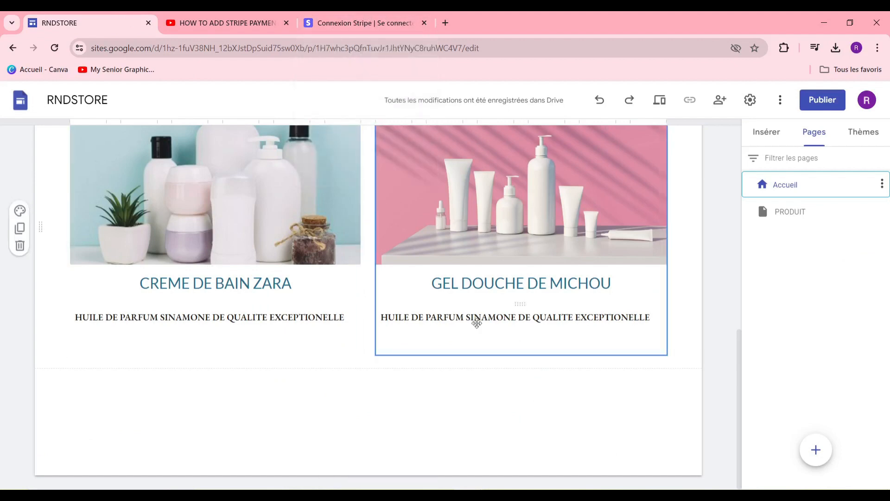
{"action": "scroll", "coordinate": [428, 298], "scroll_direction": "up", "scroll_amount": 5}
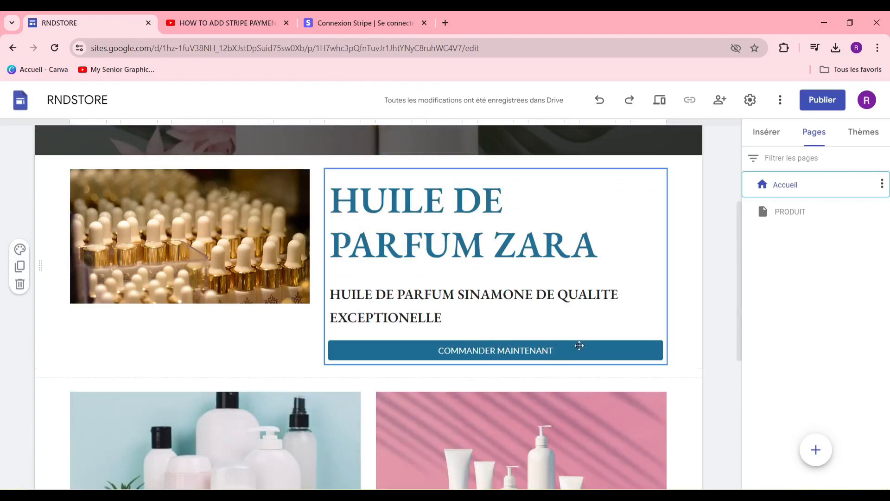
{"action": "scroll", "coordinate": [553, 352], "scroll_direction": "down", "scroll_amount": 5}
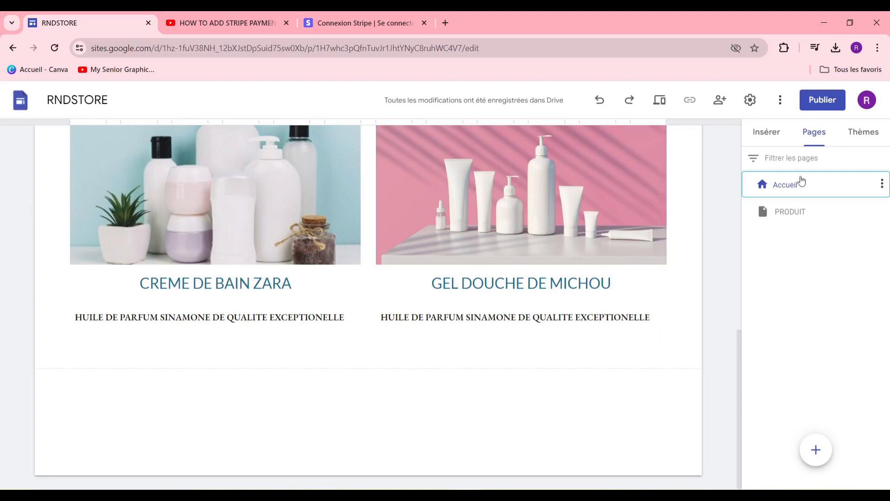
Create another site page named PAIEMANT
{"action": "left_click", "coordinate": [811, 444]}
{"action": "left_click", "coordinate": [672, 242]}
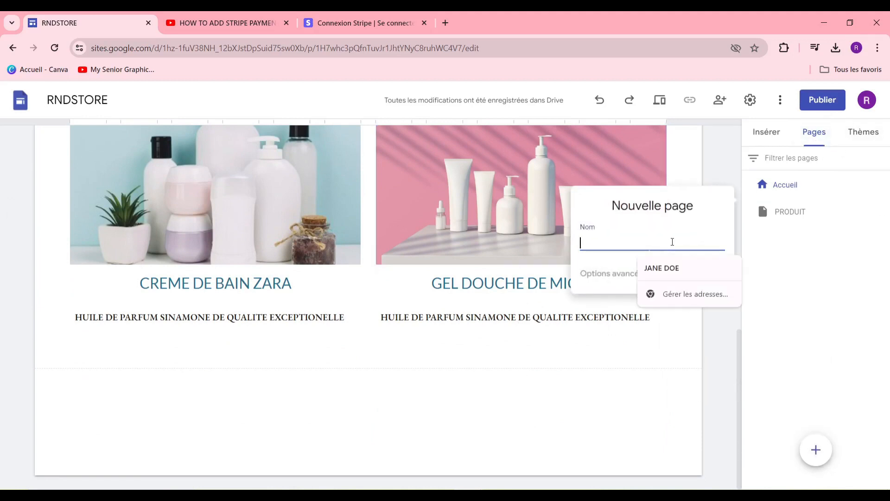
{"action": "type", "text": "PAIEMANT"}
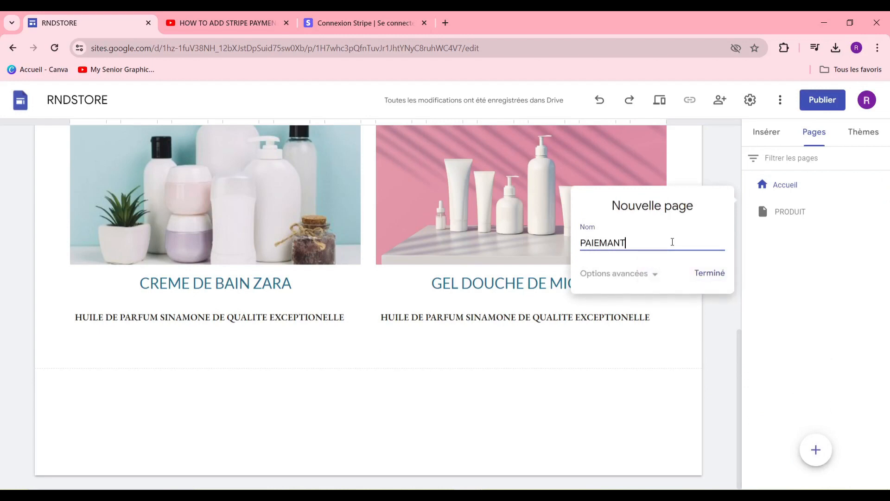
{"action": "key", "text": "Return"}
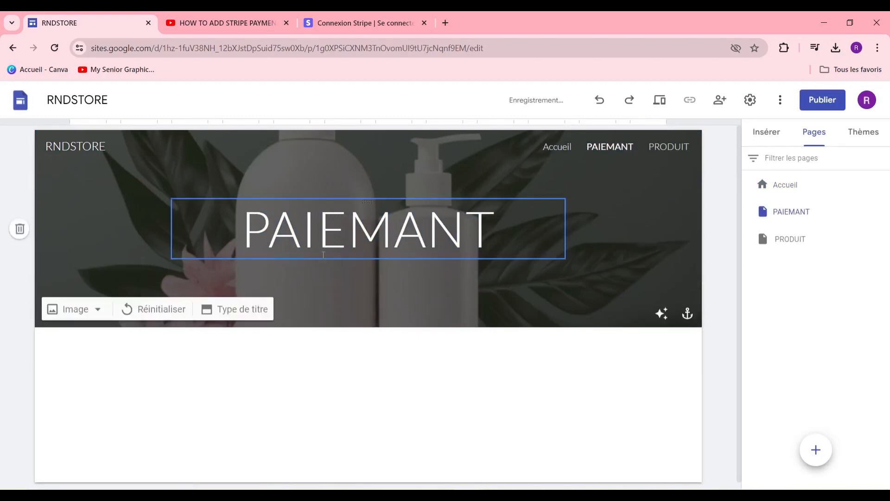
Revisit the Stripe sign-in page, return to the RNDSTORE editor and examine the Accueil page's product sections
{"action": "left_click", "coordinate": [366, 19]}
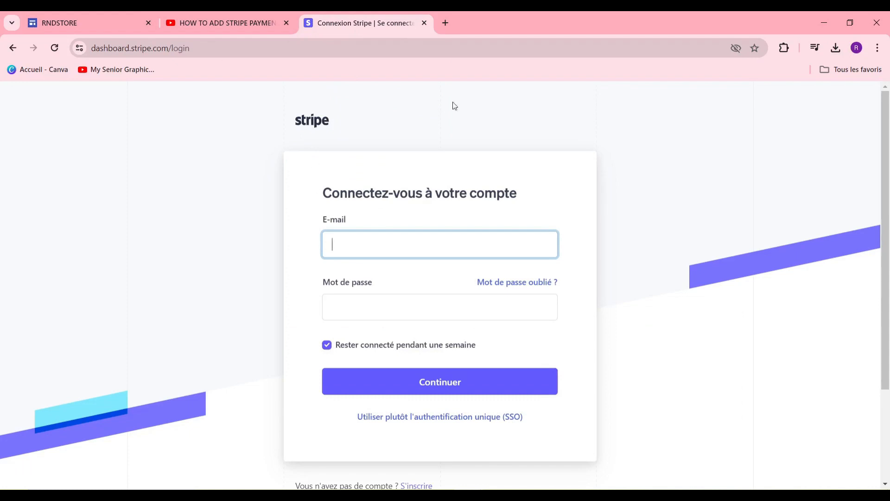
{"action": "left_click", "coordinate": [88, 22]}
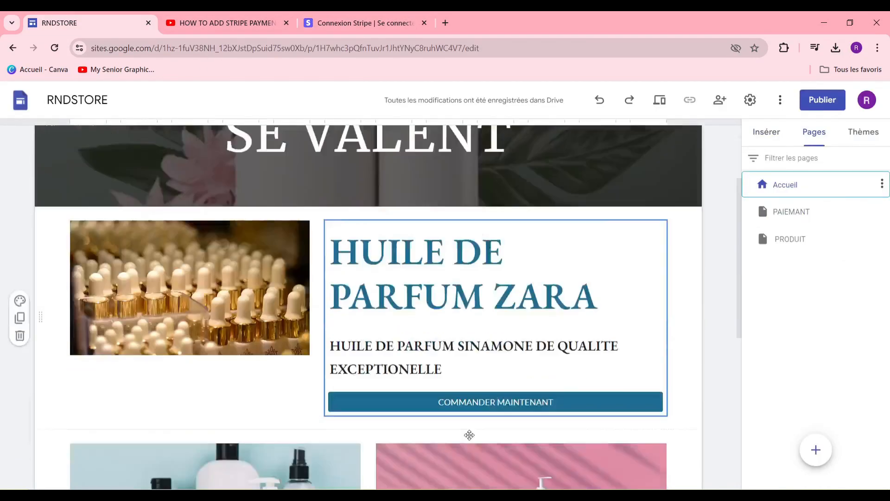
{"action": "scroll", "coordinate": [417, 334], "scroll_direction": "down", "scroll_amount": 7}
{"action": "scroll", "coordinate": [428, 331], "scroll_direction": "up", "scroll_amount": 7}
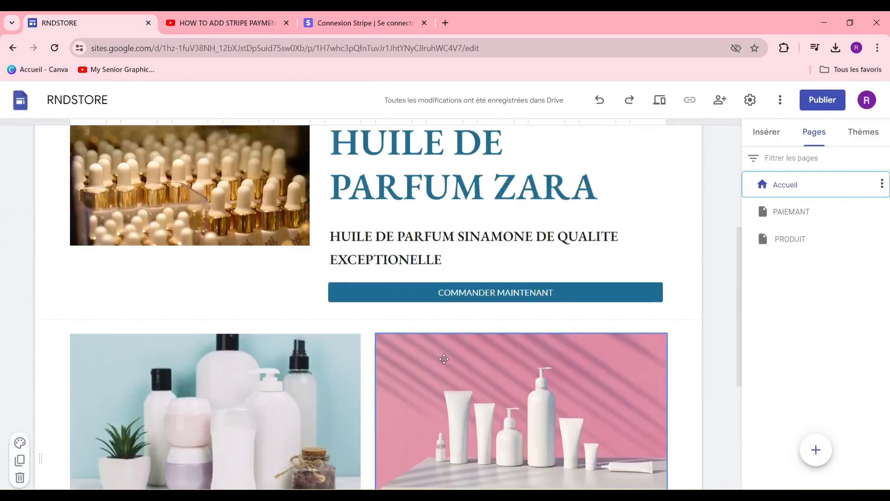